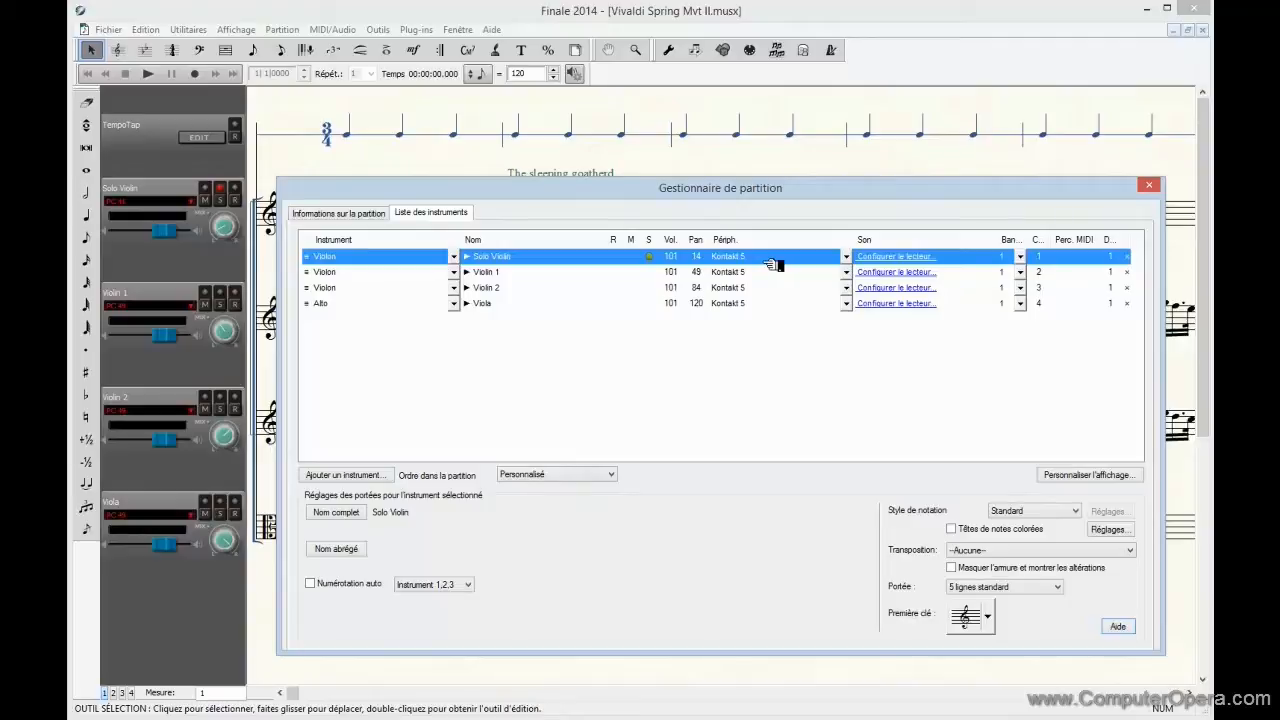
# Check the playback devices available for Violin 1 in the Score Manager's instrument list, leaving Kontakt 5 assigned, and close the manager
pyautogui.click(847, 272)
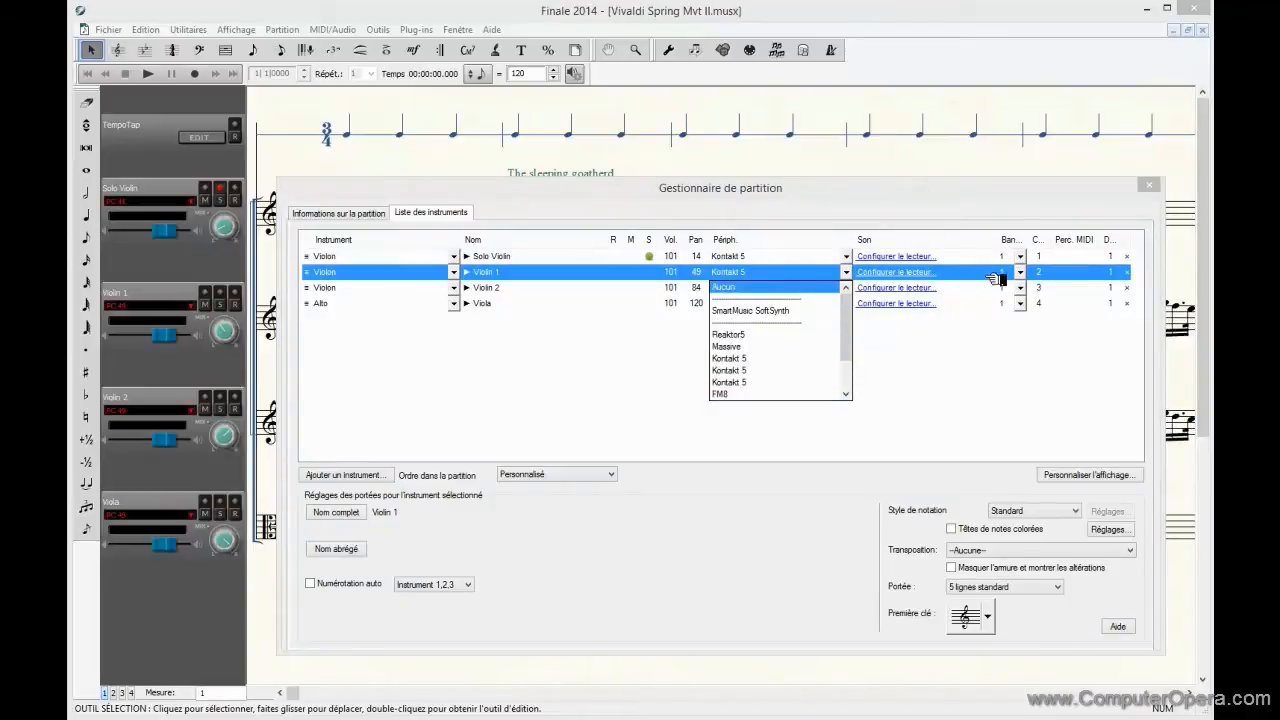
pyautogui.click(921, 368)
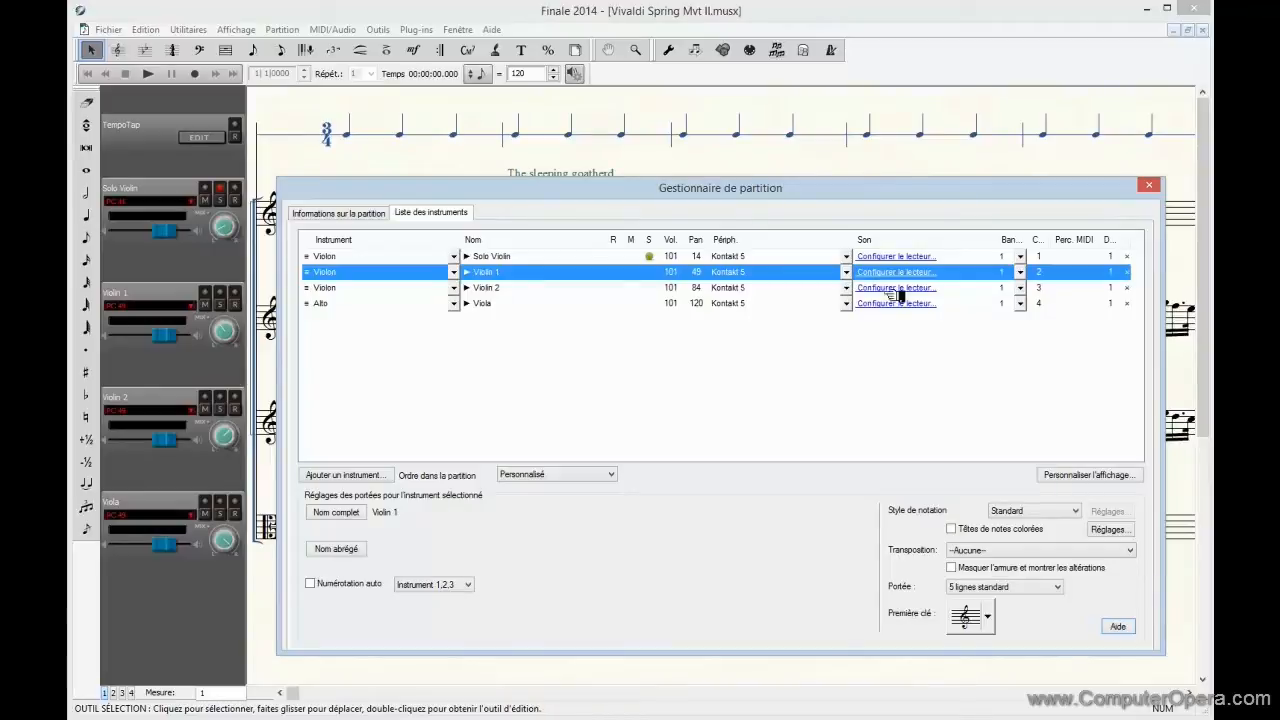
pyautogui.click(1153, 186)
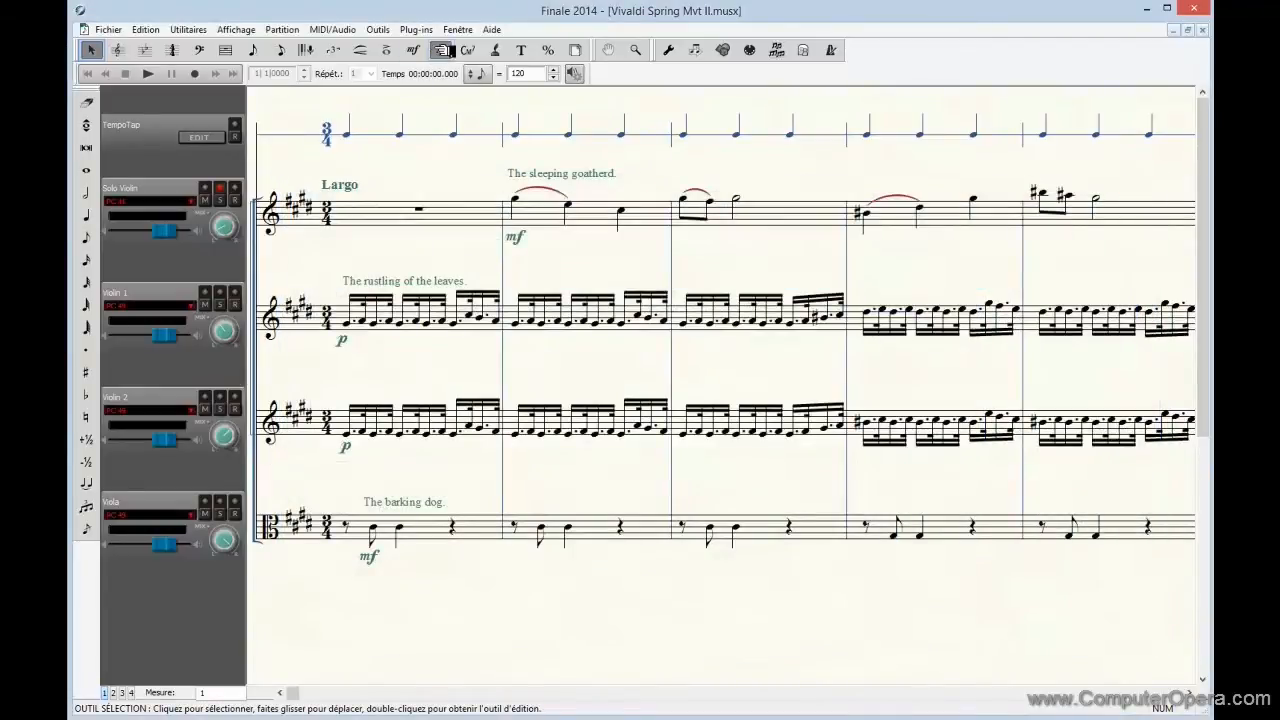
# Review the VST instrument and effect assignments of the eight banks, and close the configuration
pyautogui.click(343, 31)
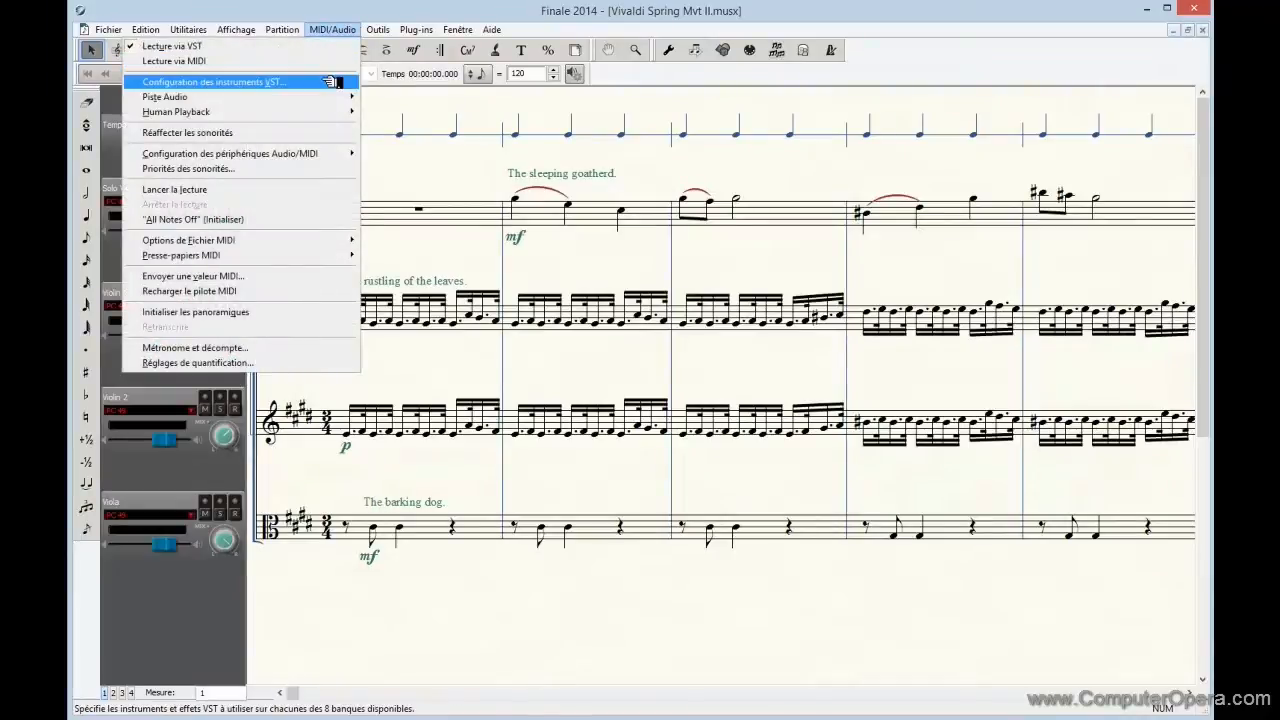
pyautogui.click(333, 80)
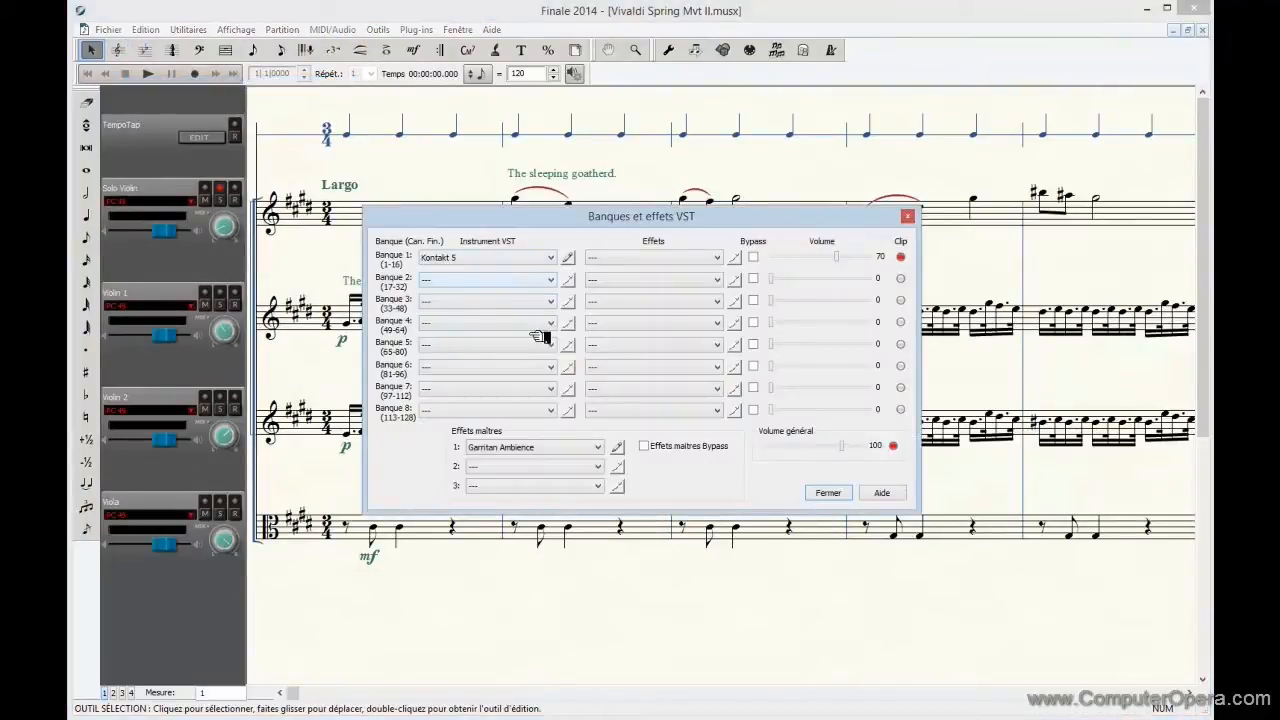
pyautogui.click(913, 217)
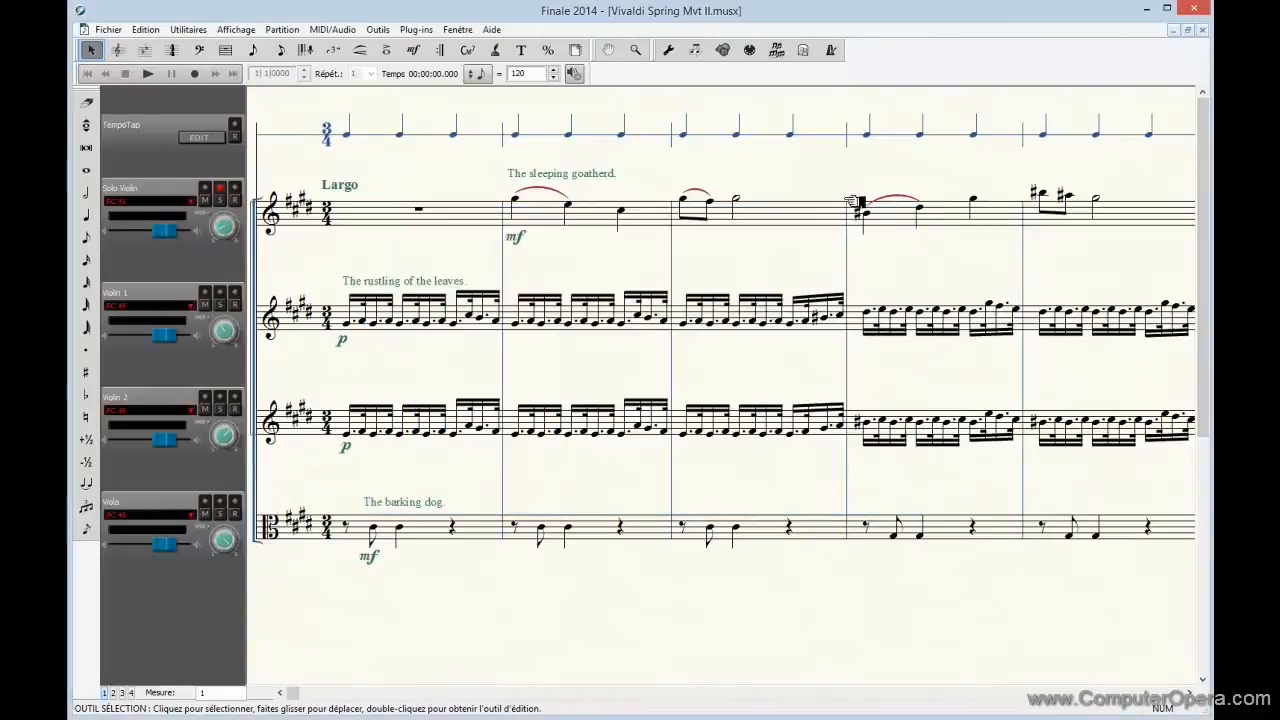
# Reopen the Score Manager and open the Kontakt 5 player settings for Violin 1
pyautogui.click(456, 30)
pyautogui.click(437, 47)
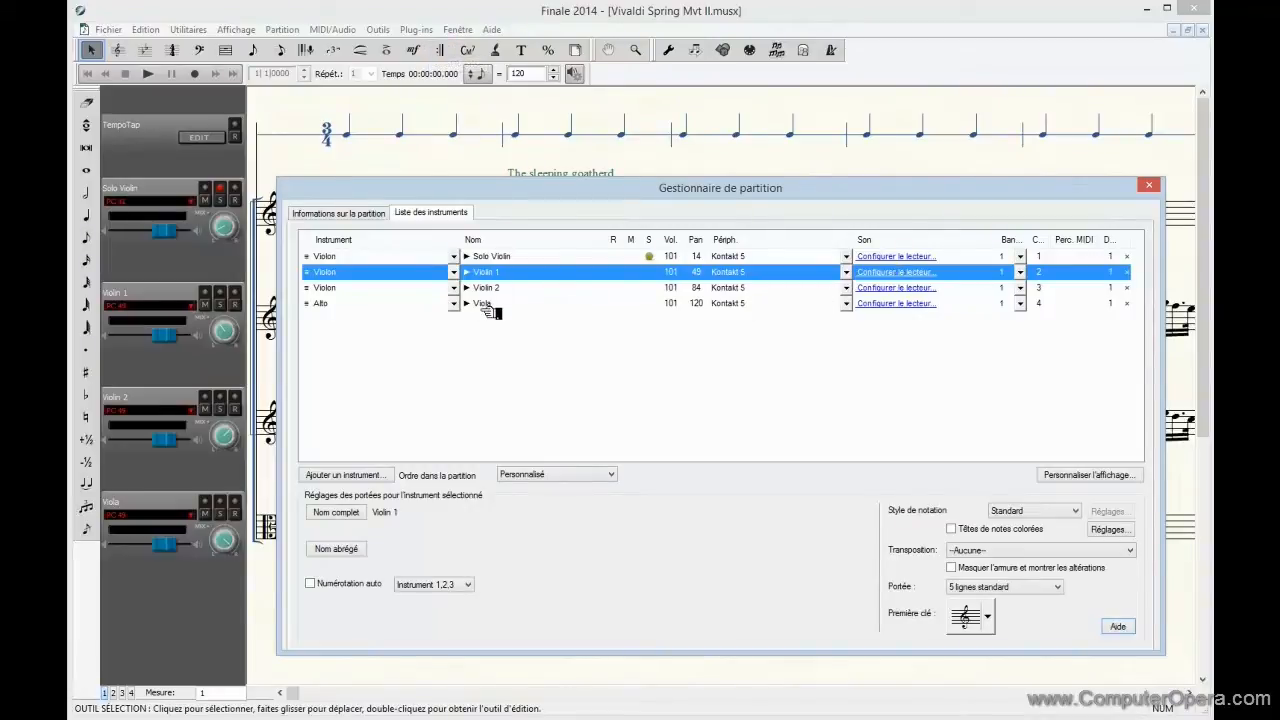
pyautogui.click(888, 272)
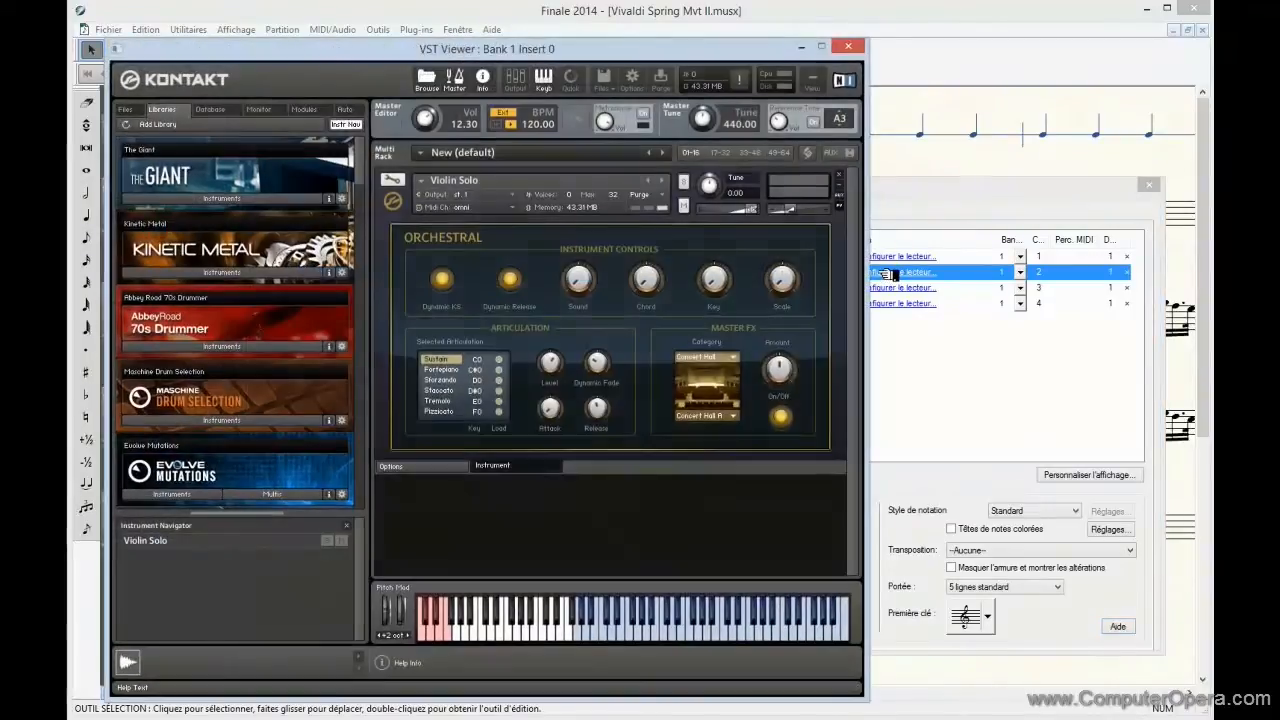
# Collapse Violin Solo and add two Violin Ensemble instruments and one Viola Ensemble from the Kontakt Factory Library's VSL Strings to the rack
pyautogui.click(837, 208)
pyautogui.moveTo(366, 178); pyautogui.dragTo(363, 392)
pyautogui.click(222, 382)
pyautogui.moveTo(367, 373)
pyautogui.mouseDown()
pyautogui.moveTo(366, 400)
pyautogui.moveTo(365, 382)
pyautogui.mouseUp()
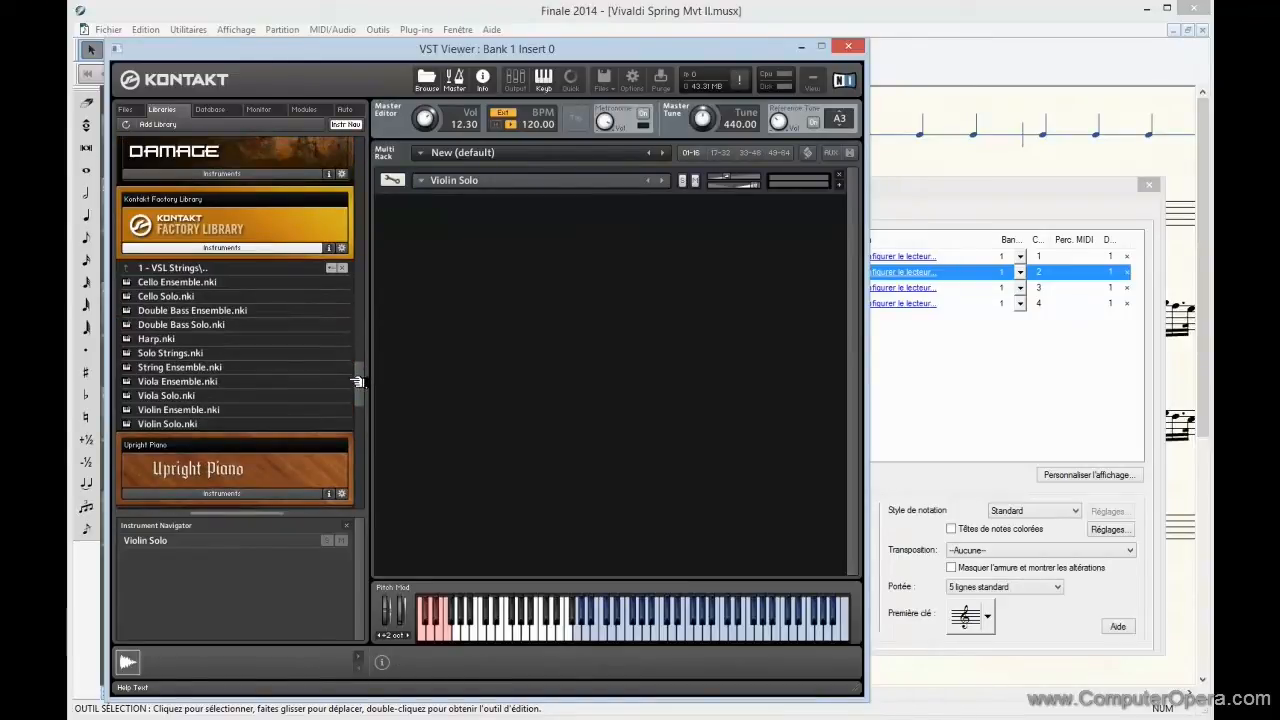
pyautogui.click(127, 410)
pyautogui.moveTo(290, 380); pyautogui.dragTo(422, 225)
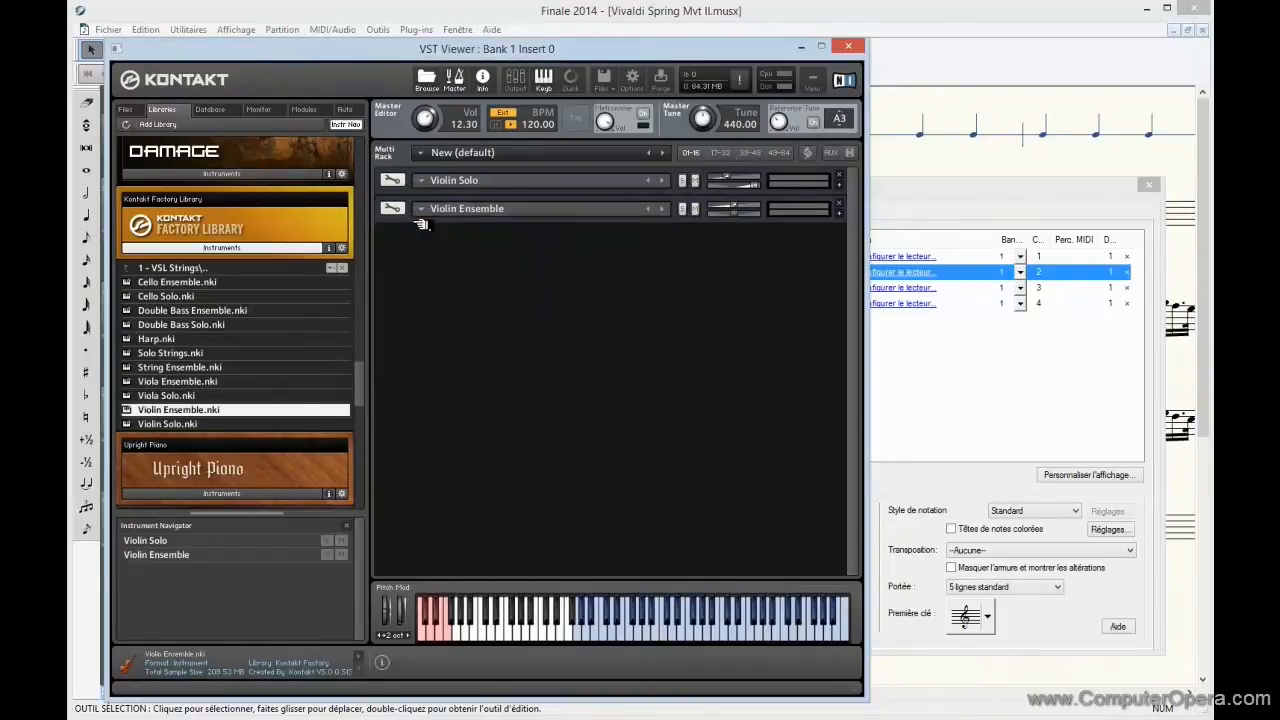
pyautogui.moveTo(446, 254); pyautogui.dragTo(446, 253)
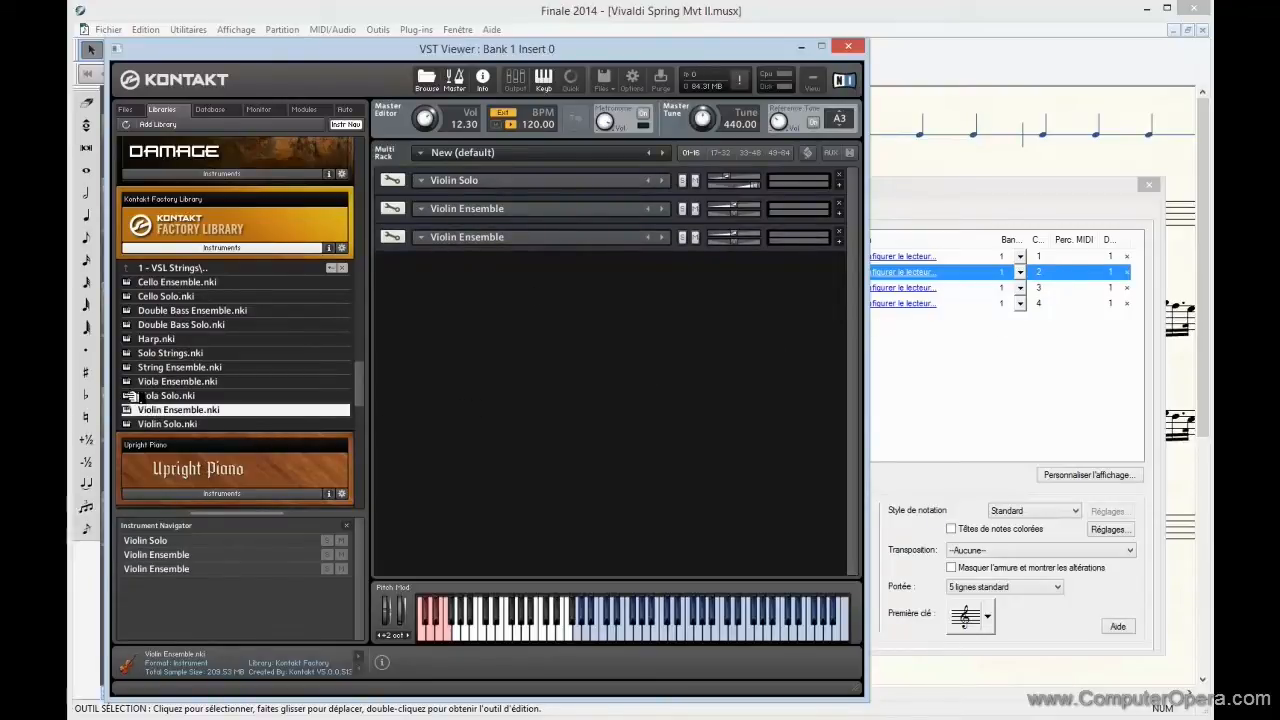
pyautogui.moveTo(130, 385); pyautogui.dragTo(435, 284)
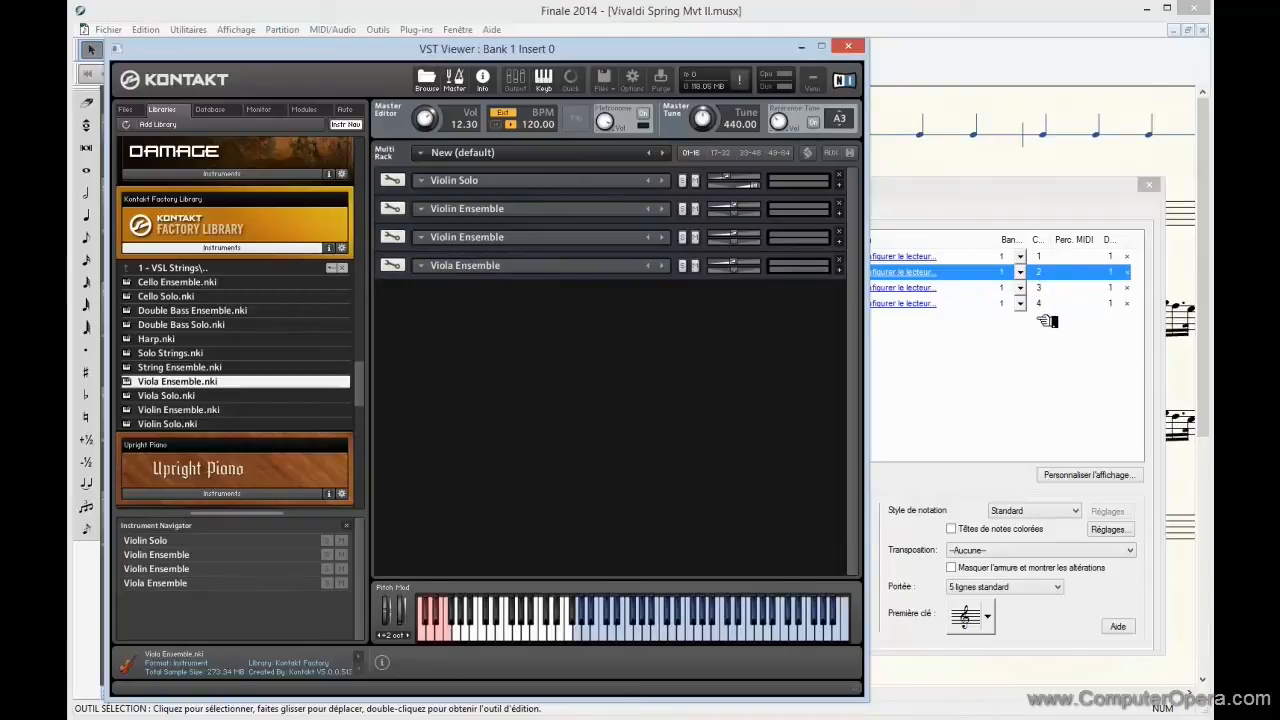
# Set Violin Solo's MIDI channel to Port A channel 1 and collapse the instrument
pyautogui.click(845, 186)
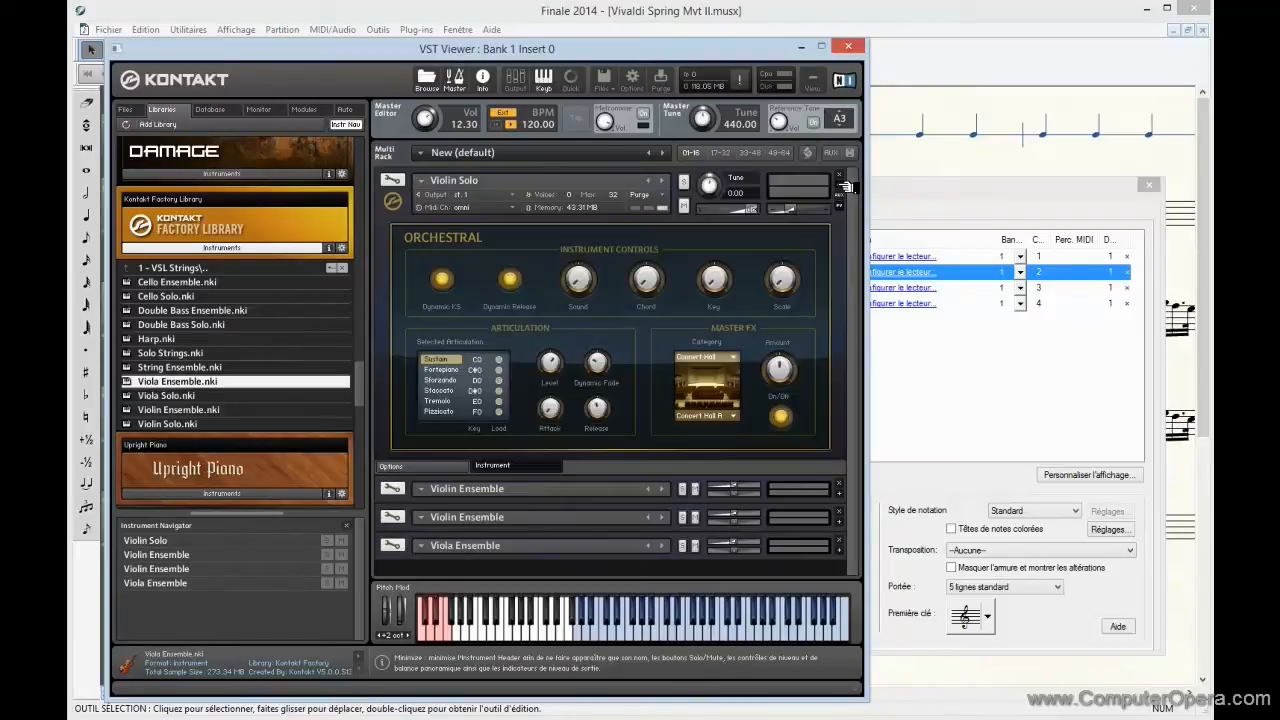
pyautogui.click(522, 209)
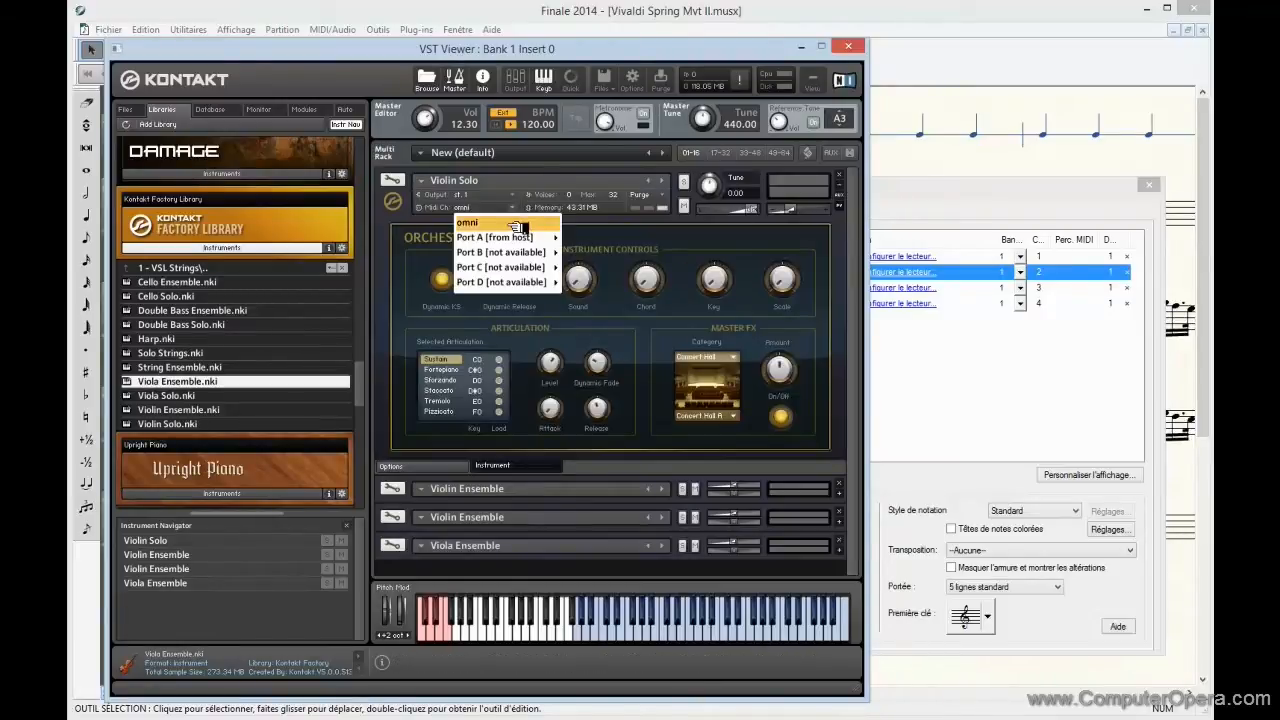
pyautogui.moveTo(540, 238)
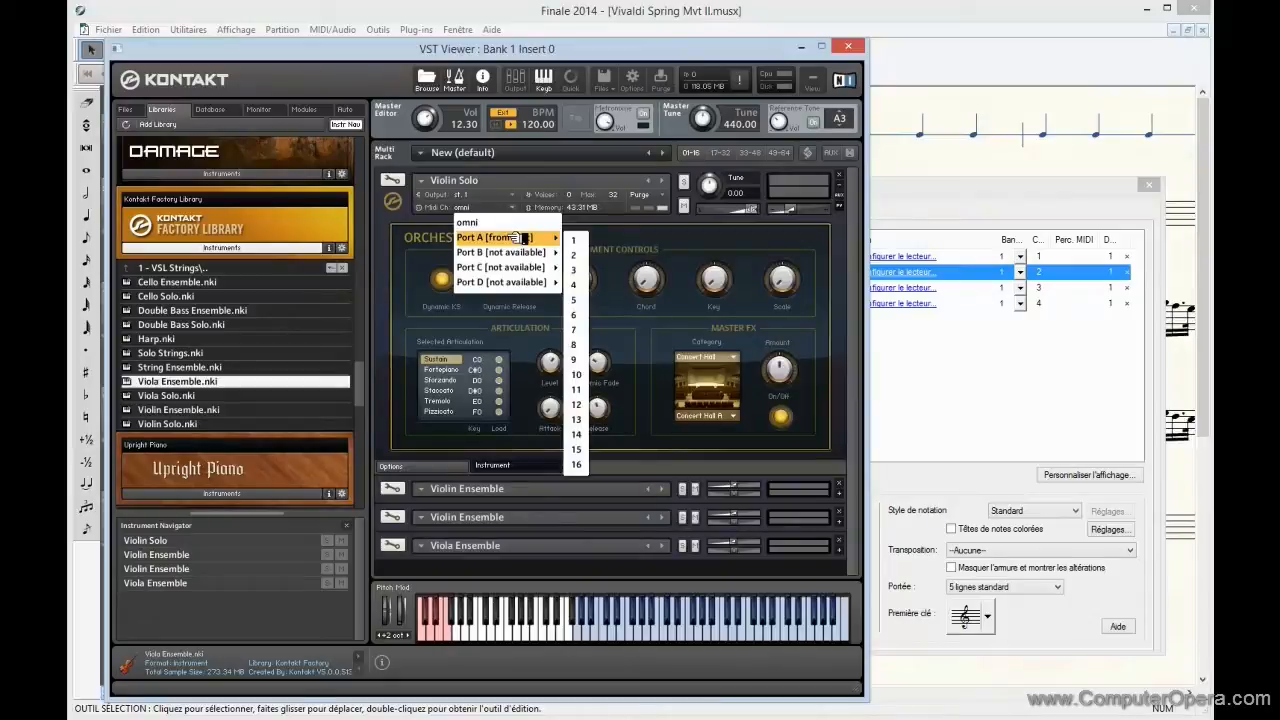
pyautogui.click(578, 241)
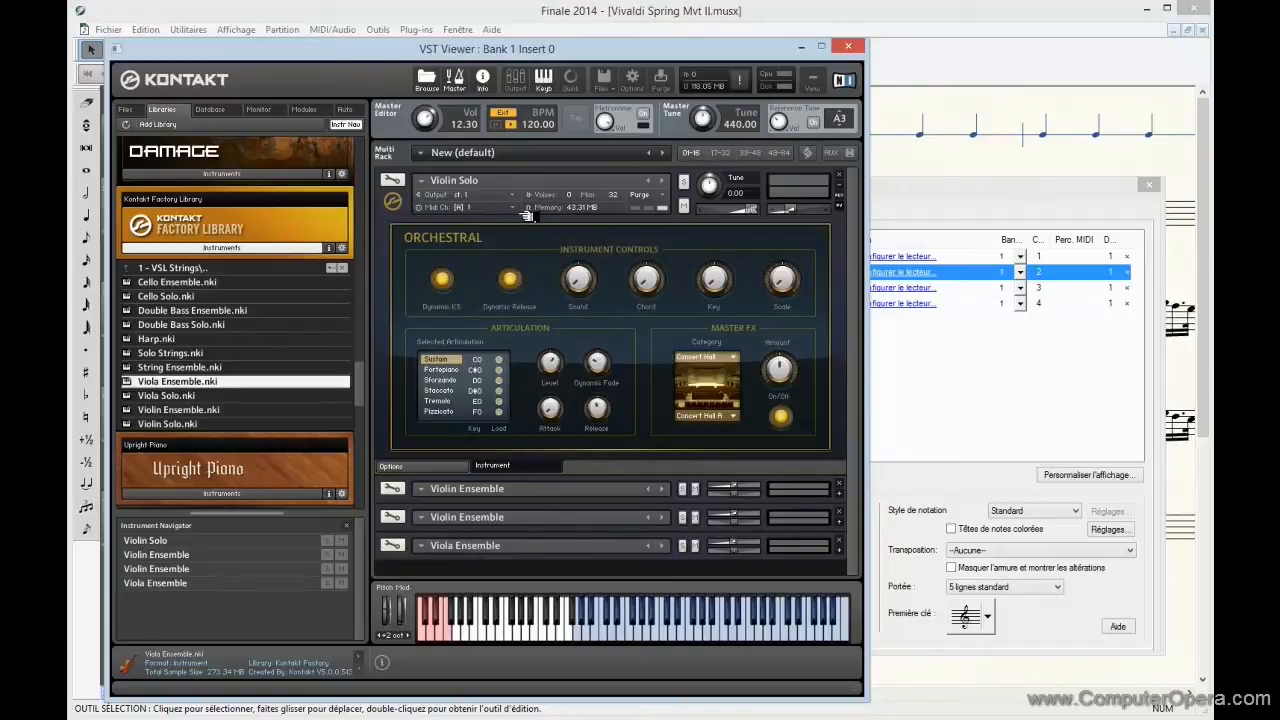
pyautogui.click(846, 187)
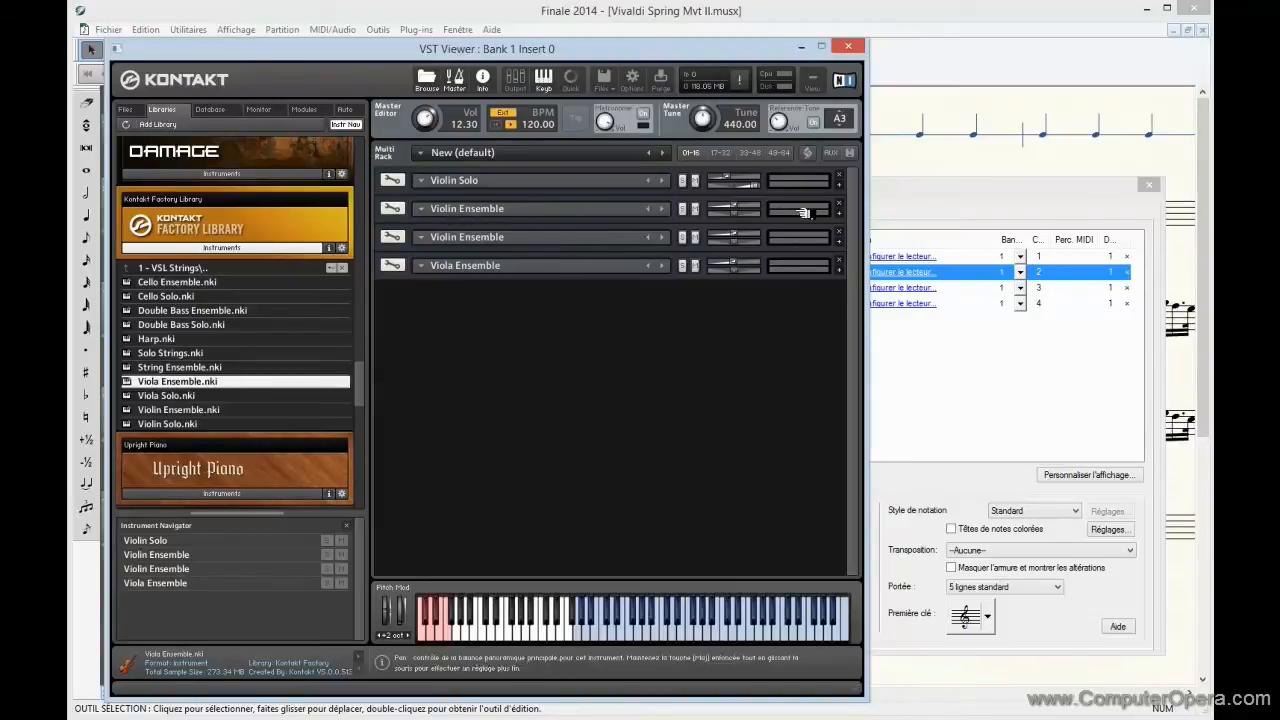
# Set the first Violin Ensemble's MIDI channel to Port A channel 2 and collapse the instrument
pyautogui.click(839, 214)
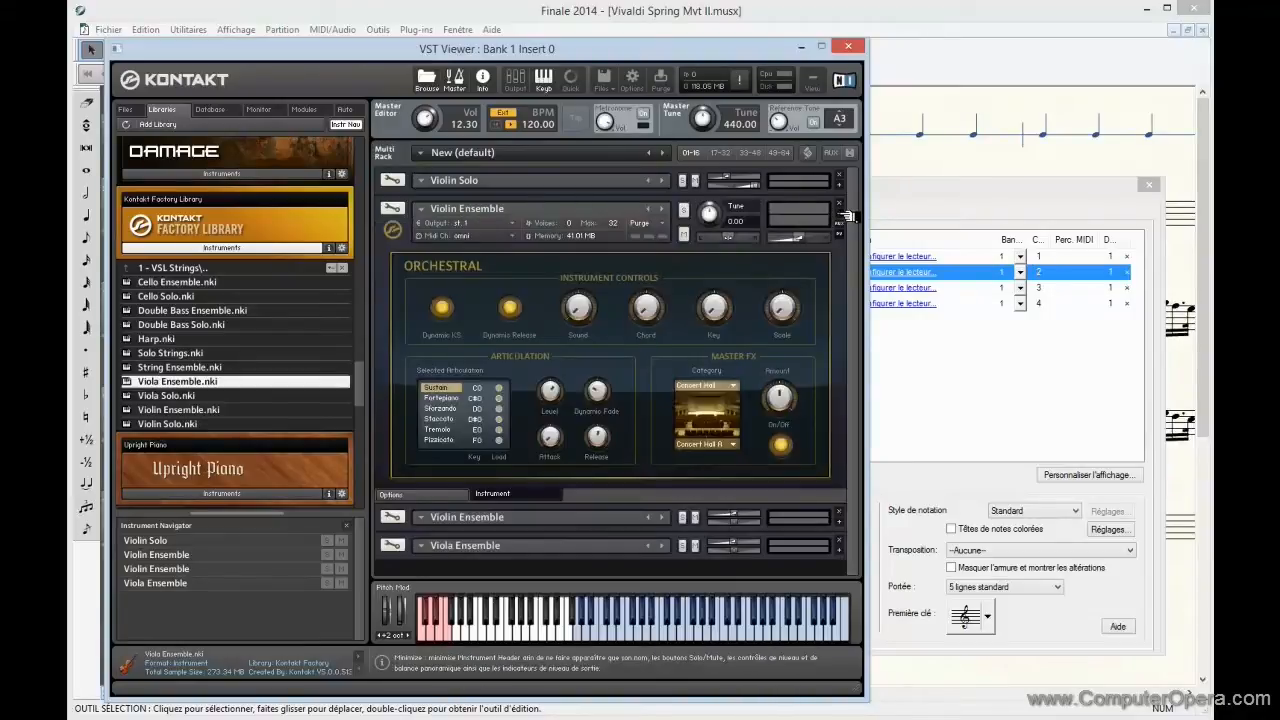
pyautogui.click(521, 237)
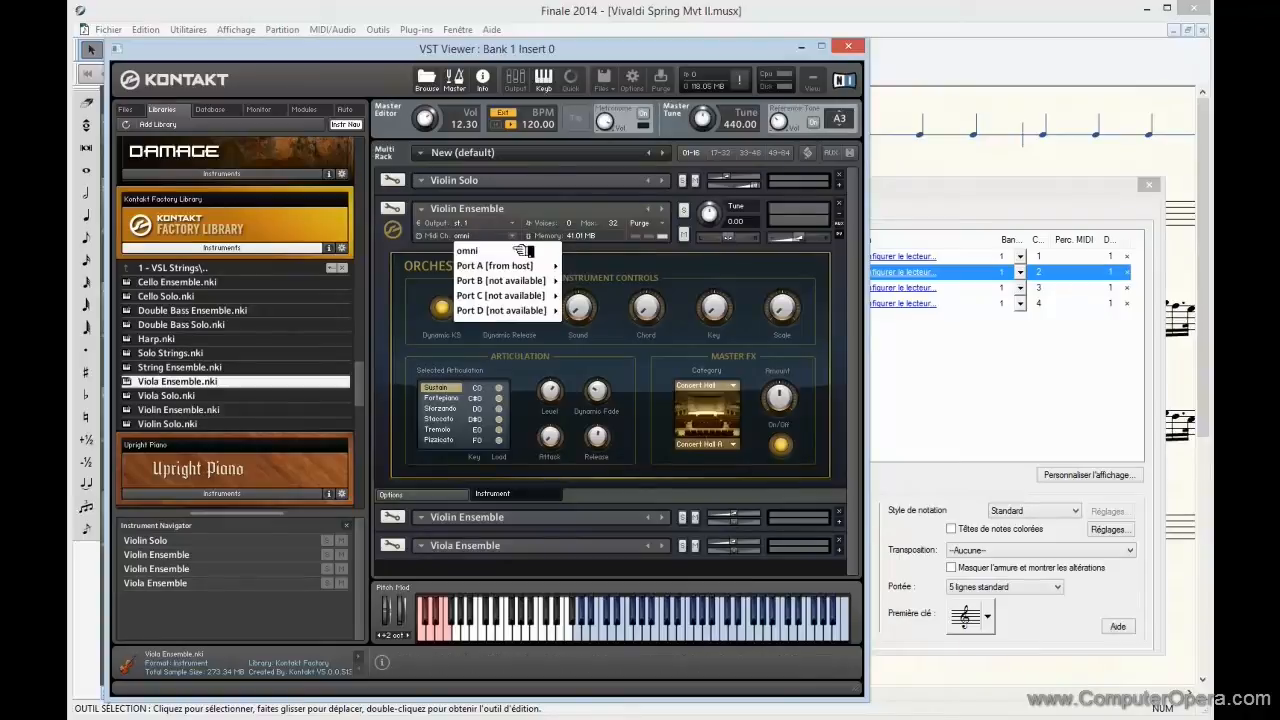
pyautogui.moveTo(540, 266)
pyautogui.click(576, 284)
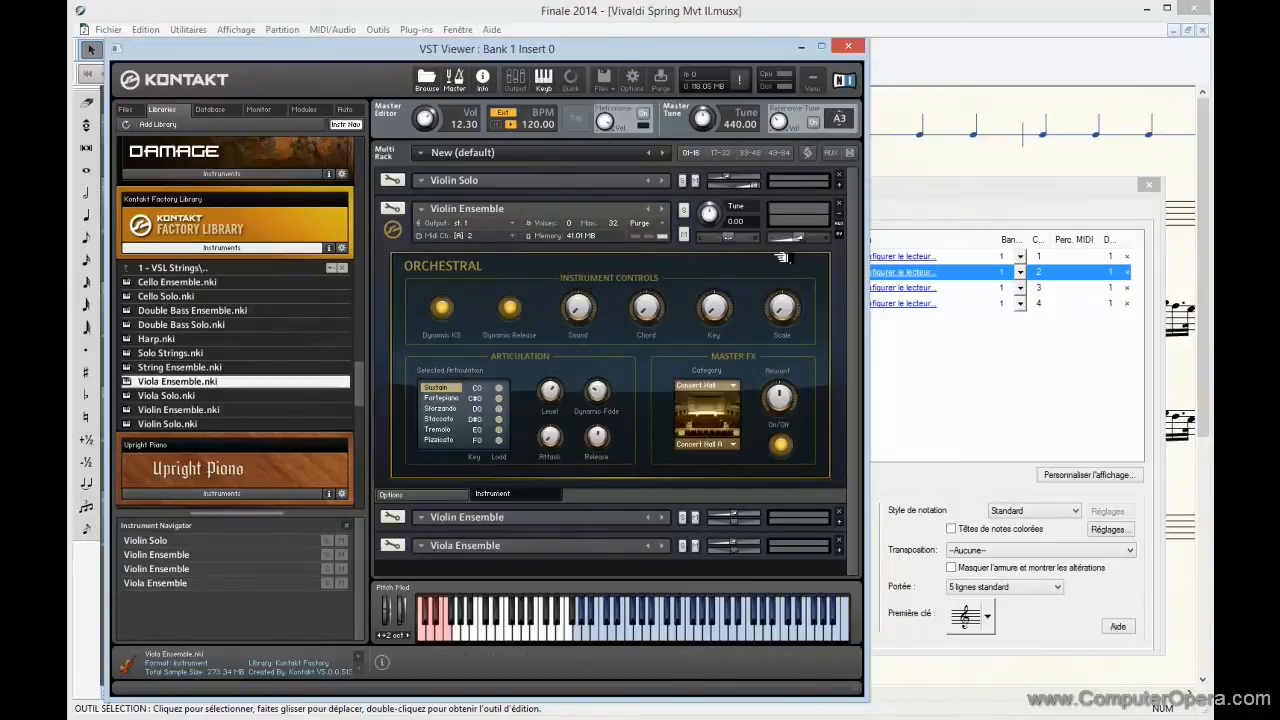
pyautogui.click(839, 214)
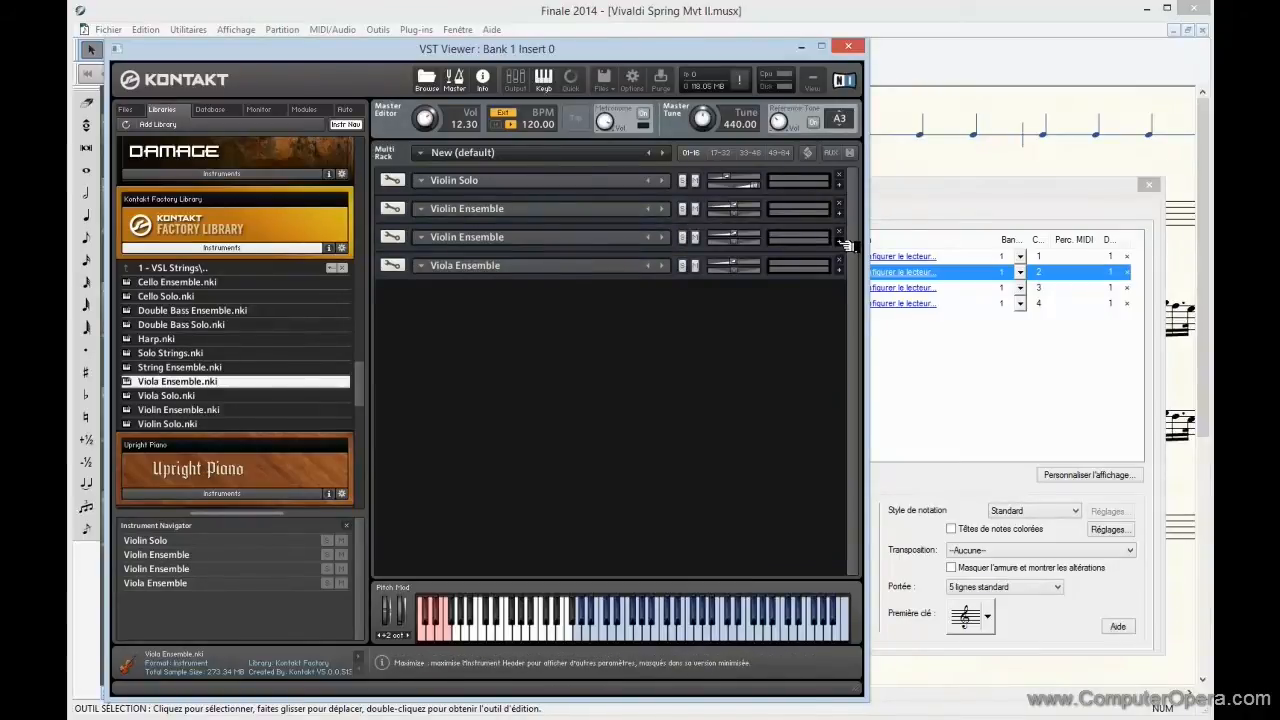
# Set the second Violin Ensemble's MIDI channel to Port A channel 3 and collapse the instrument
pyautogui.click(839, 242)
pyautogui.click(518, 265)
pyautogui.moveTo(515, 294)
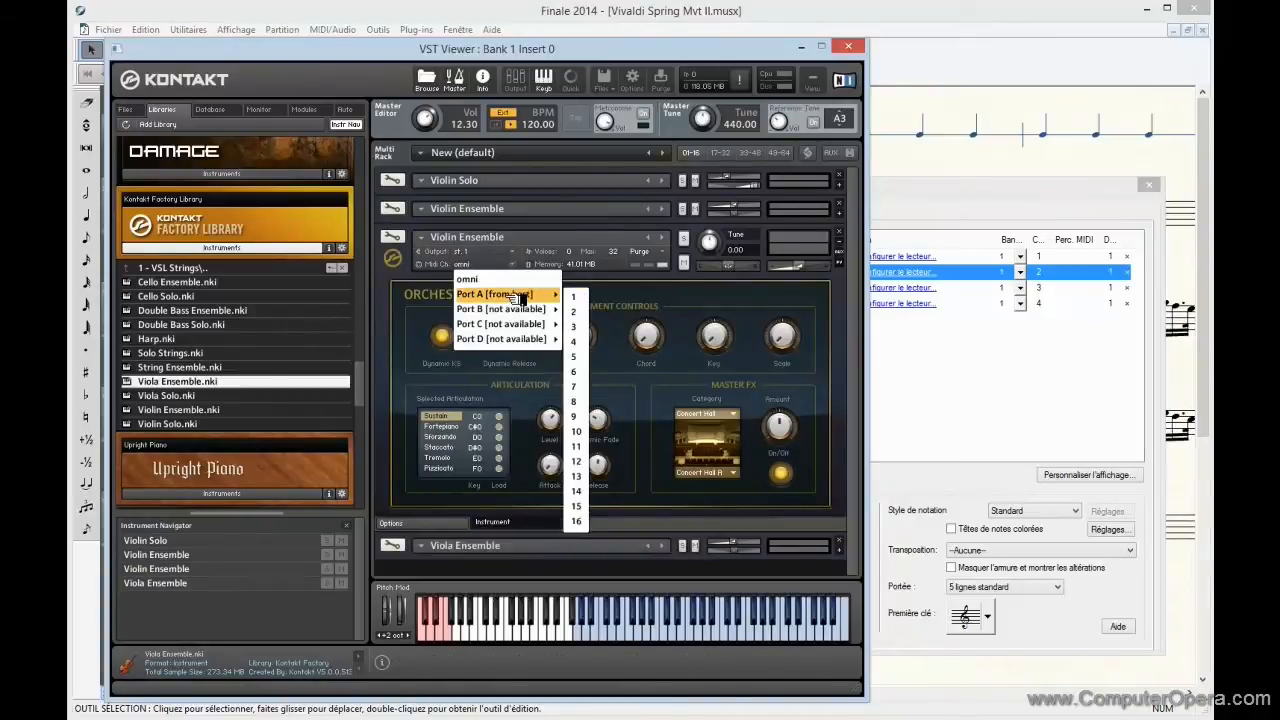
pyautogui.click(573, 325)
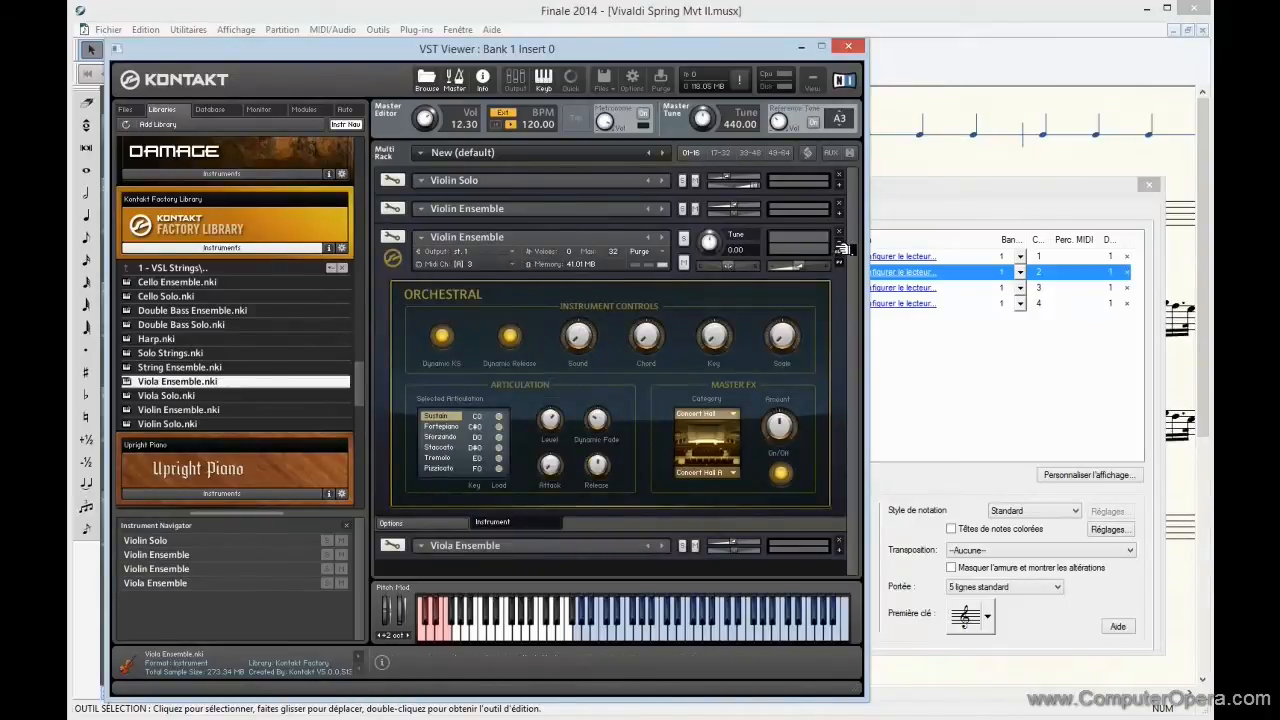
pyautogui.click(840, 243)
# Expand Viola Ensemble and set its MIDI channel to Port A channel 4
pyautogui.click(841, 270)
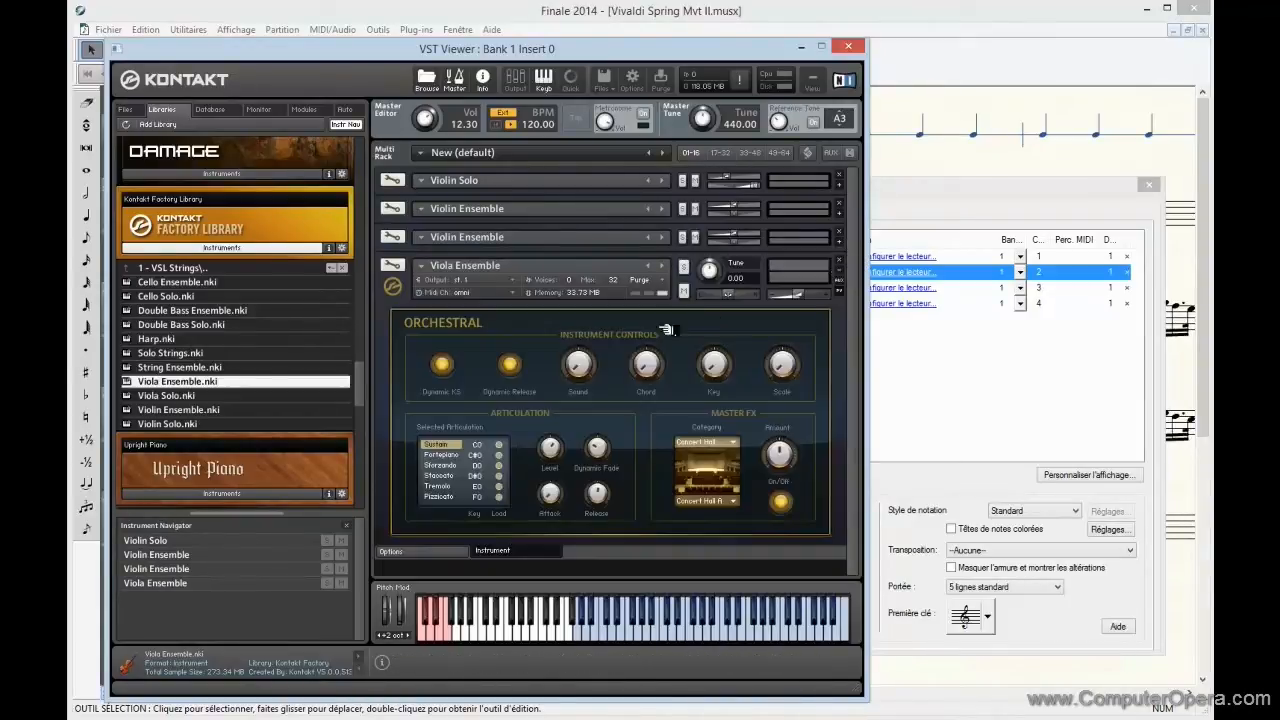
pyautogui.click(520, 293)
pyautogui.moveTo(525, 350)
pyautogui.moveTo(515, 322)
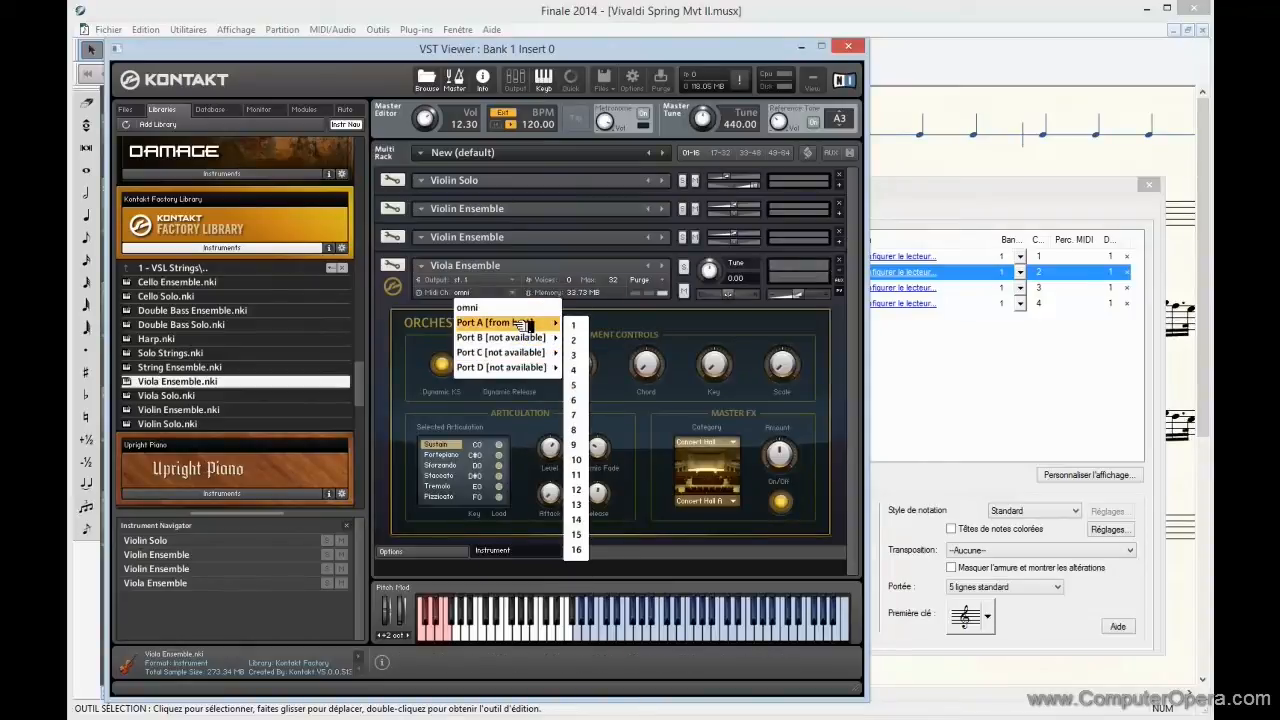
pyautogui.click(576, 370)
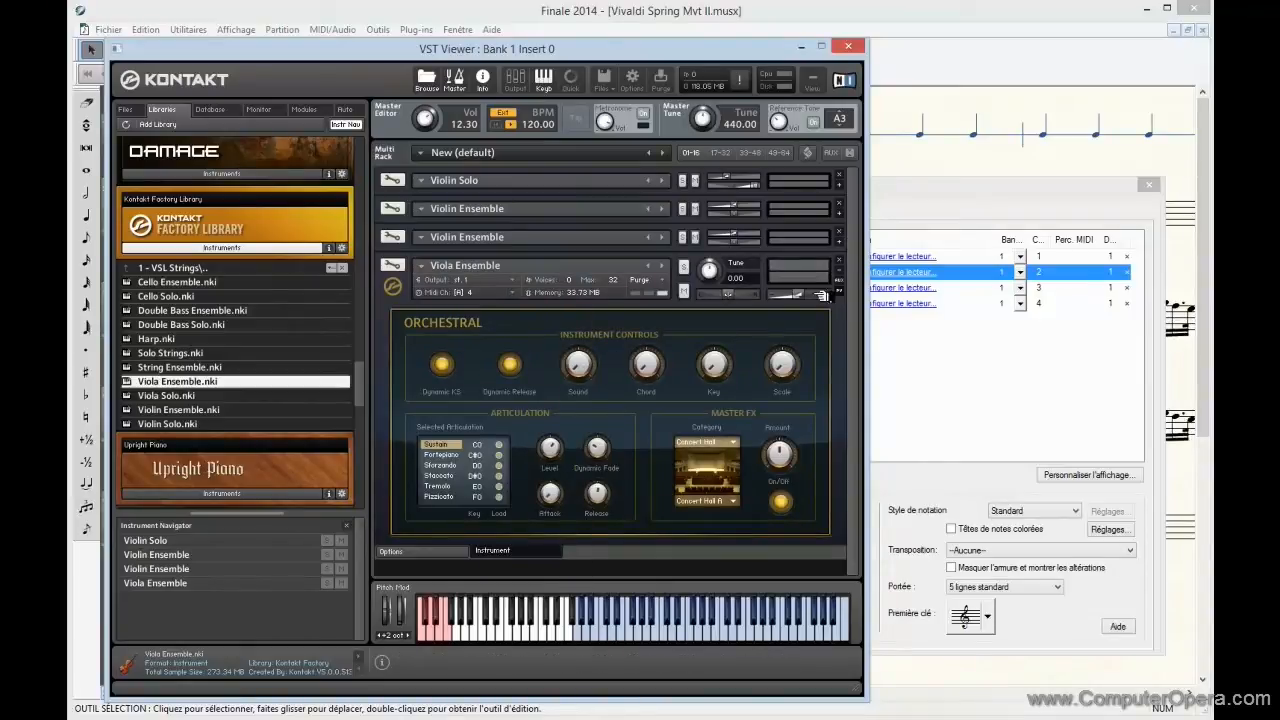
# Review the MIDI channel settings of Violin Solo and Viola Ensemble, and collapse both instruments in the rack
pyautogui.click(845, 185)
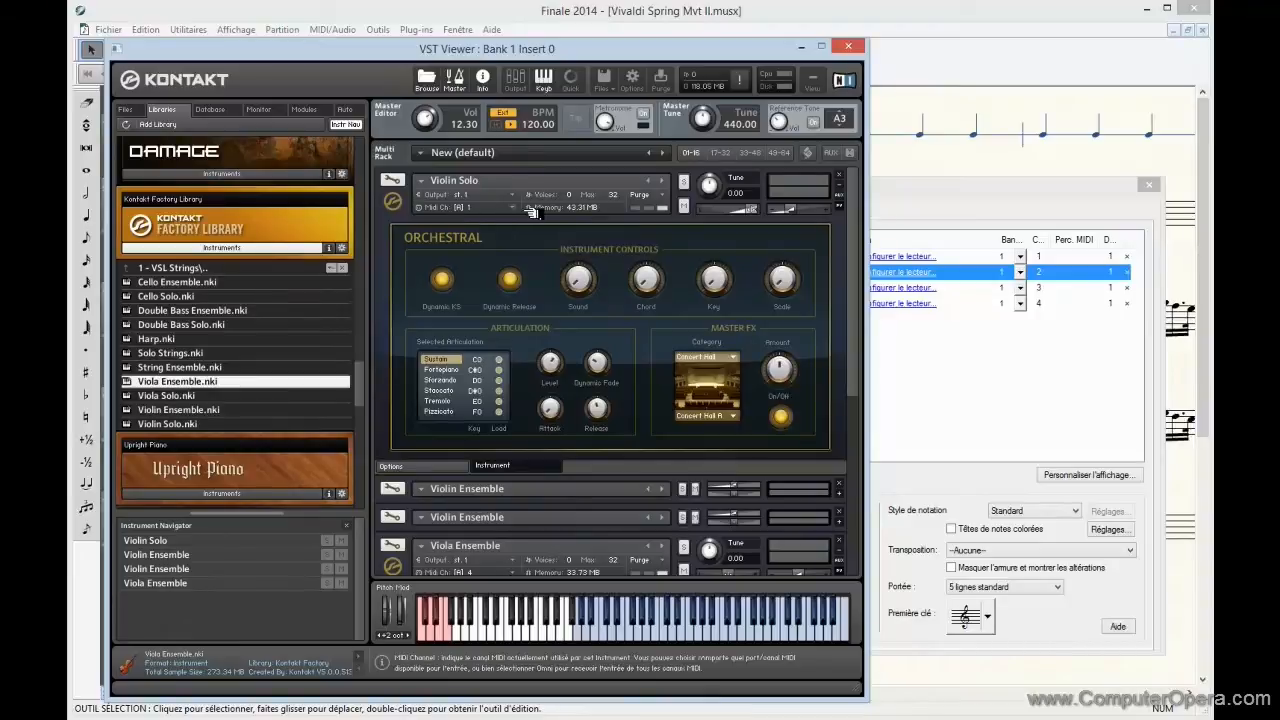
pyautogui.moveTo(856, 270); pyautogui.dragTo(860, 350)
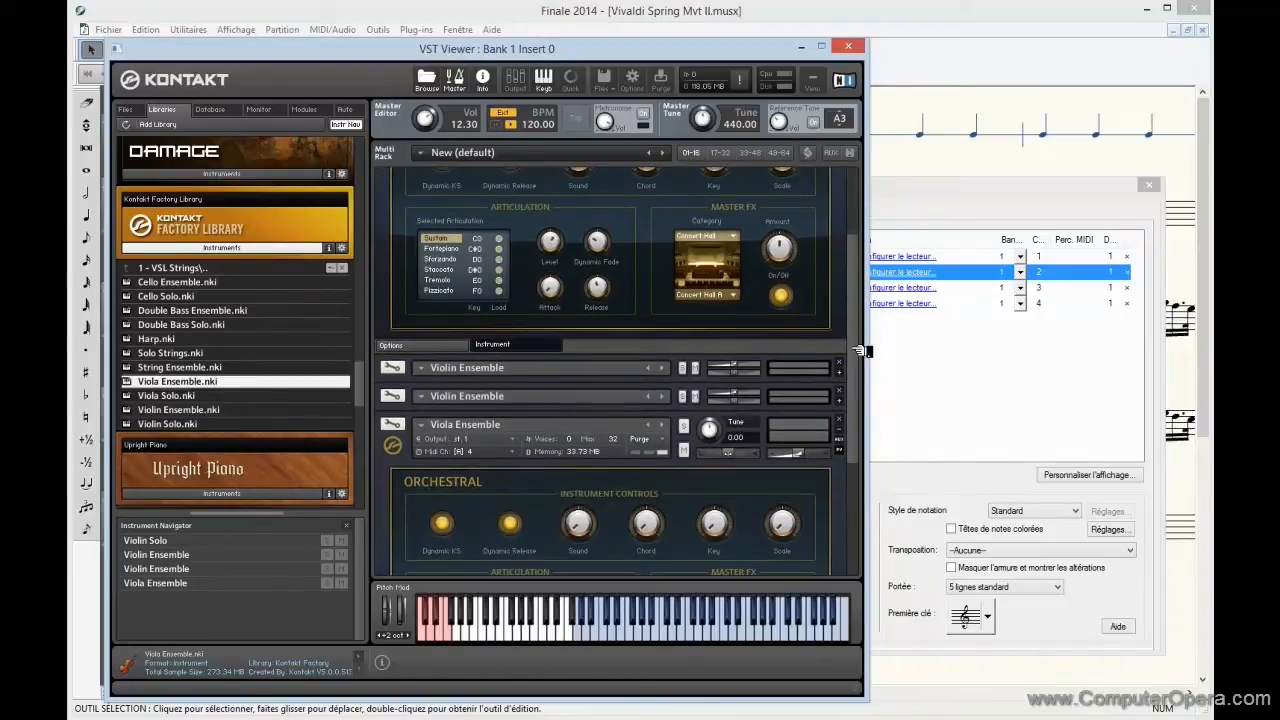
pyautogui.scroll(3, 860, 272)
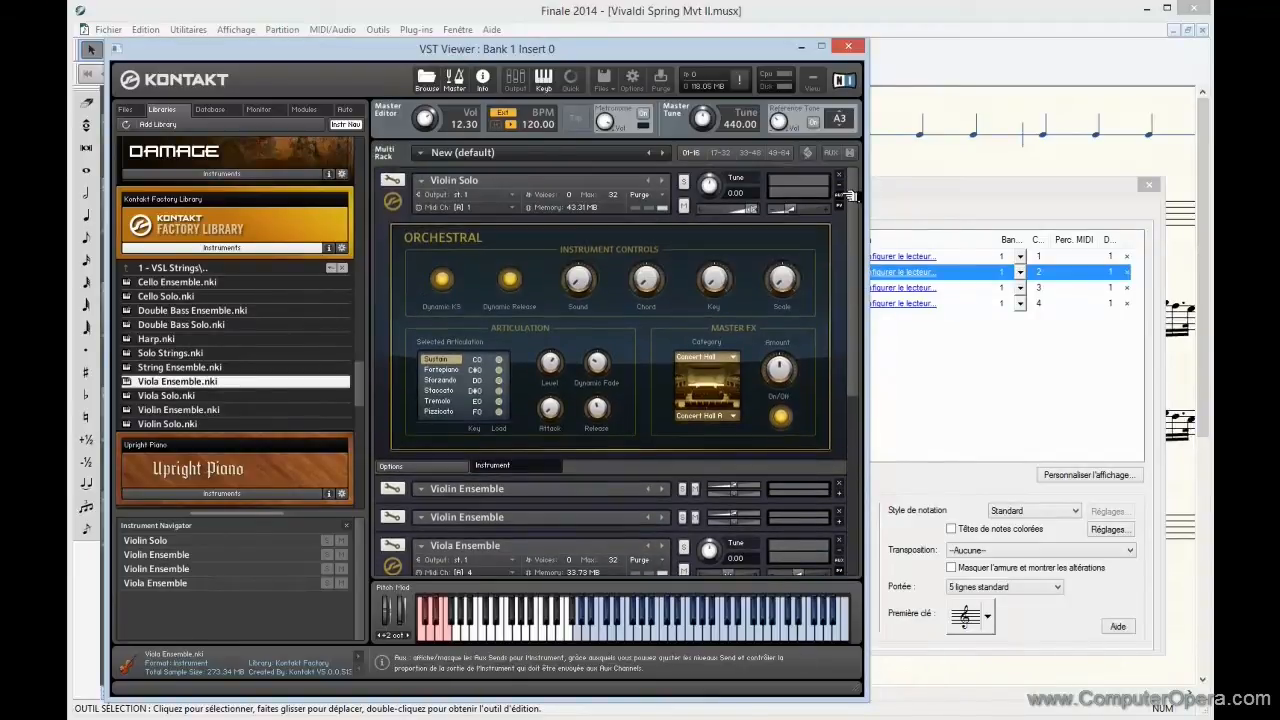
pyautogui.click(841, 187)
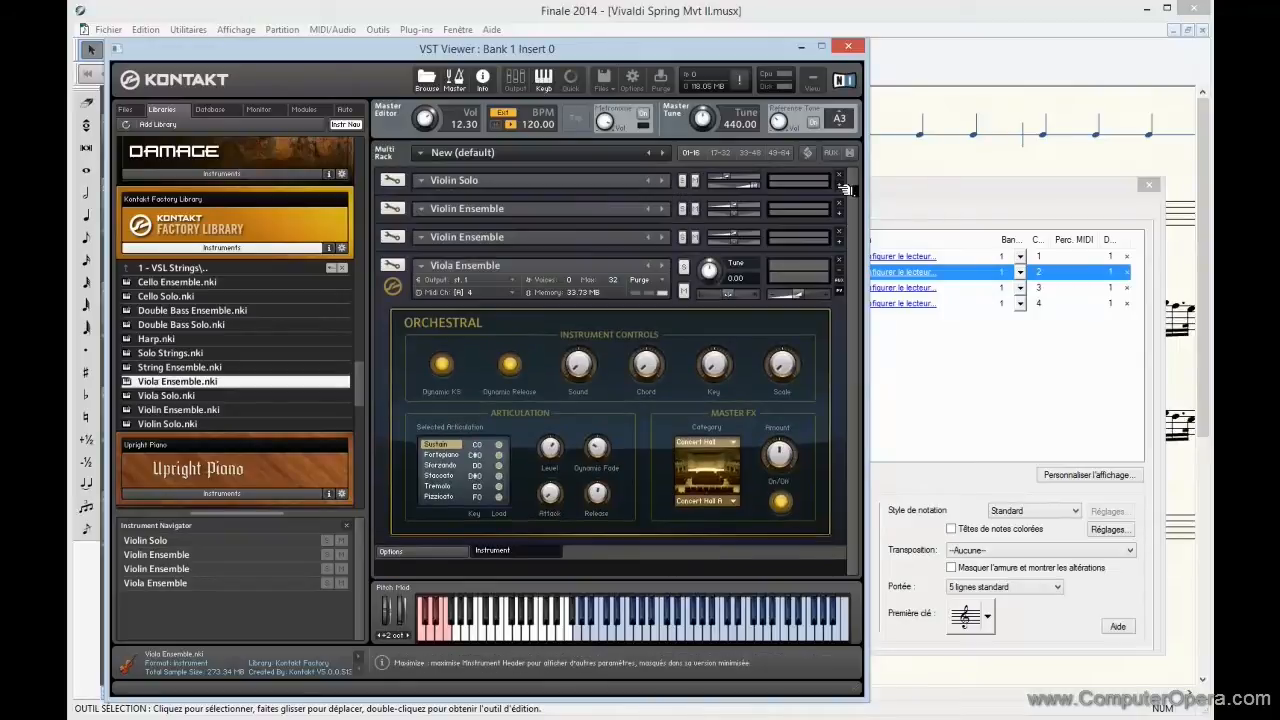
pyautogui.click(842, 273)
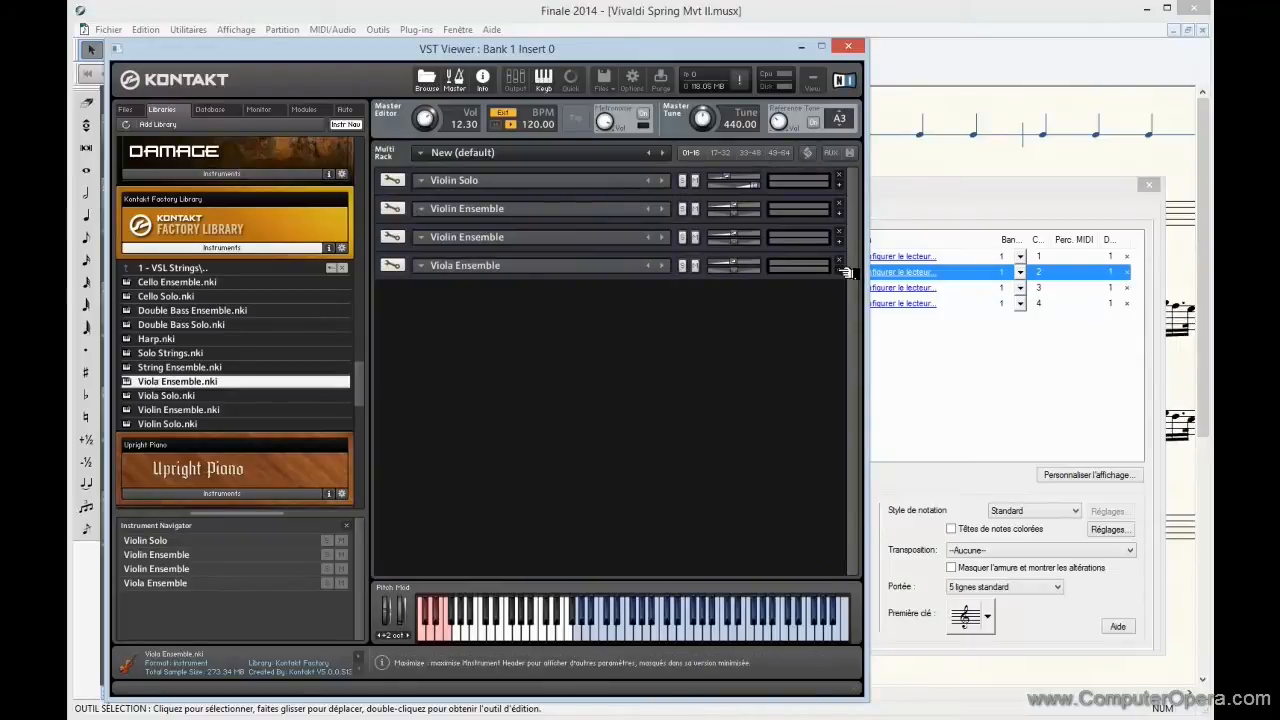
# Show Kontakt's output mixer and close the Score Manager, moving the Kontakt window clear of the staff mixer controls
pyautogui.click(515, 80)
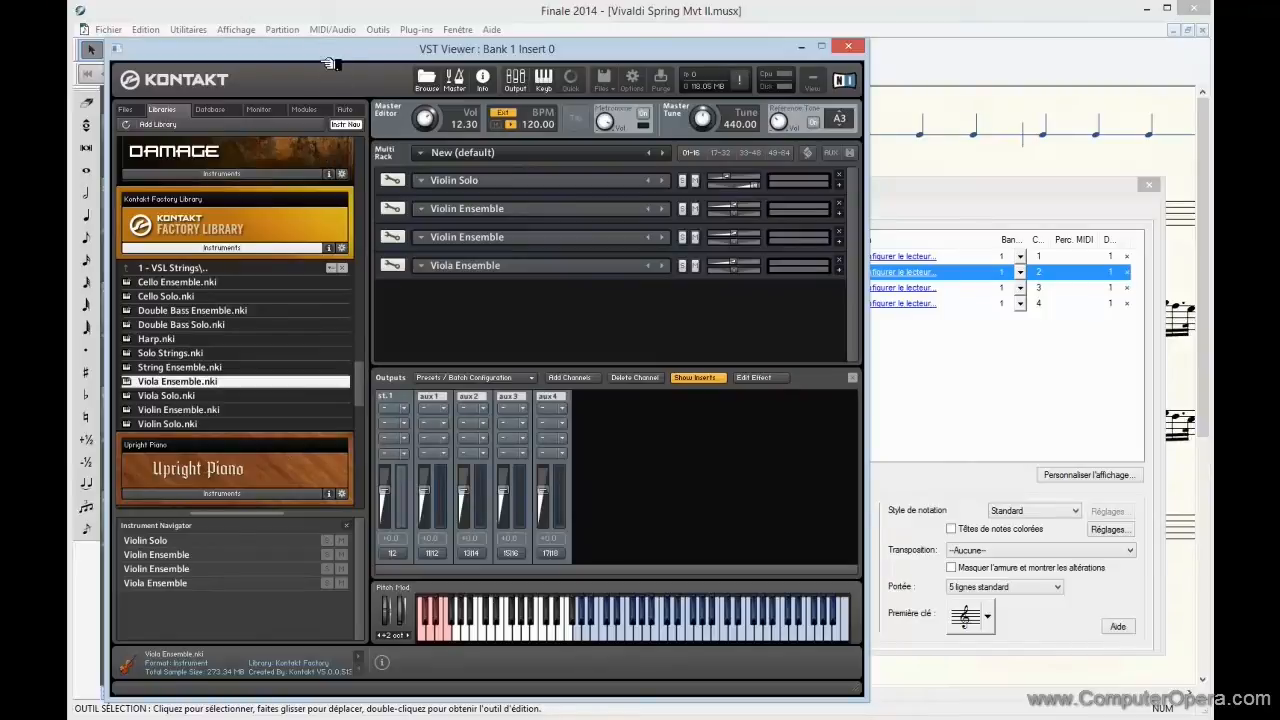
pyautogui.moveTo(329, 54); pyautogui.dragTo(406, 81)
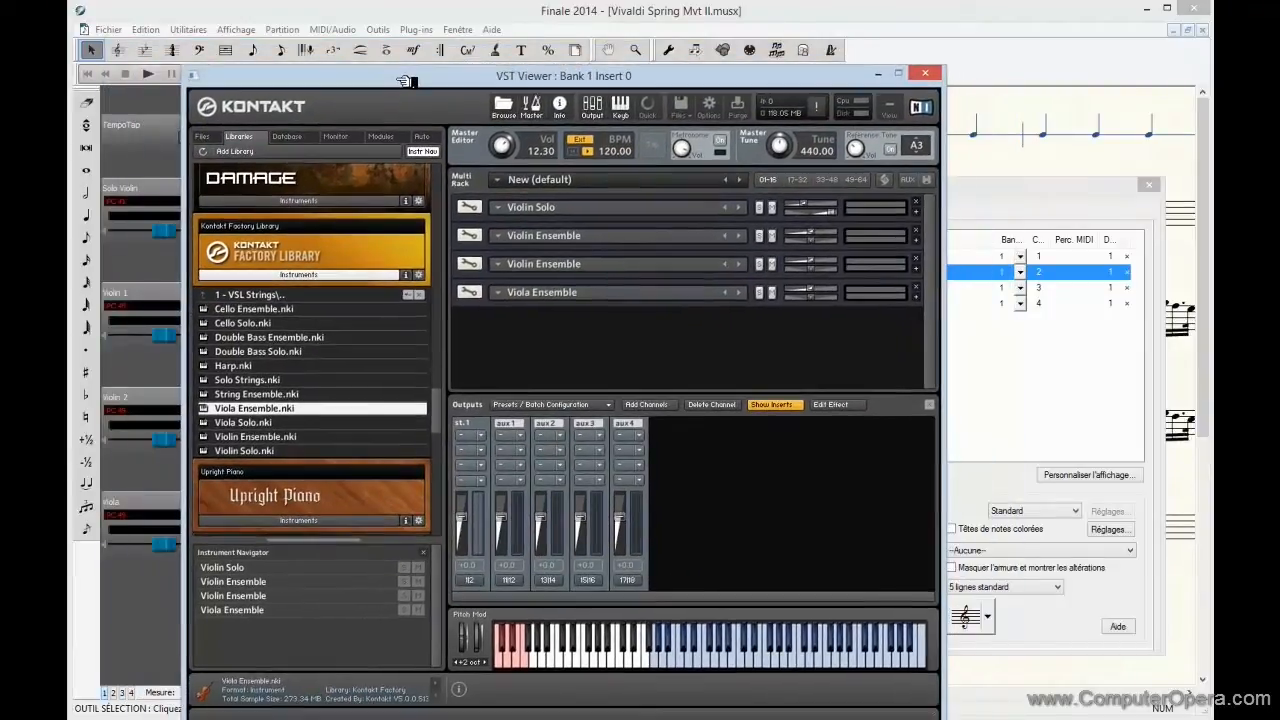
pyautogui.click(1150, 186)
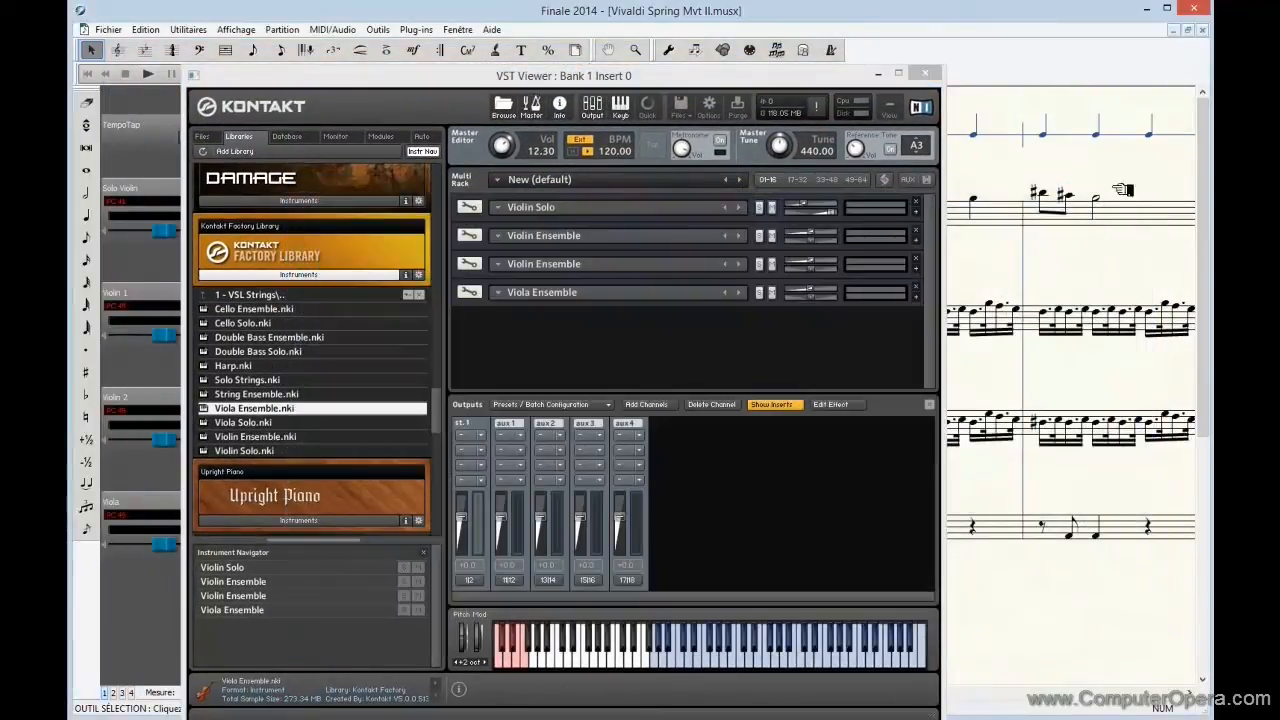
pyautogui.moveTo(597, 78); pyautogui.dragTo(702, 42)
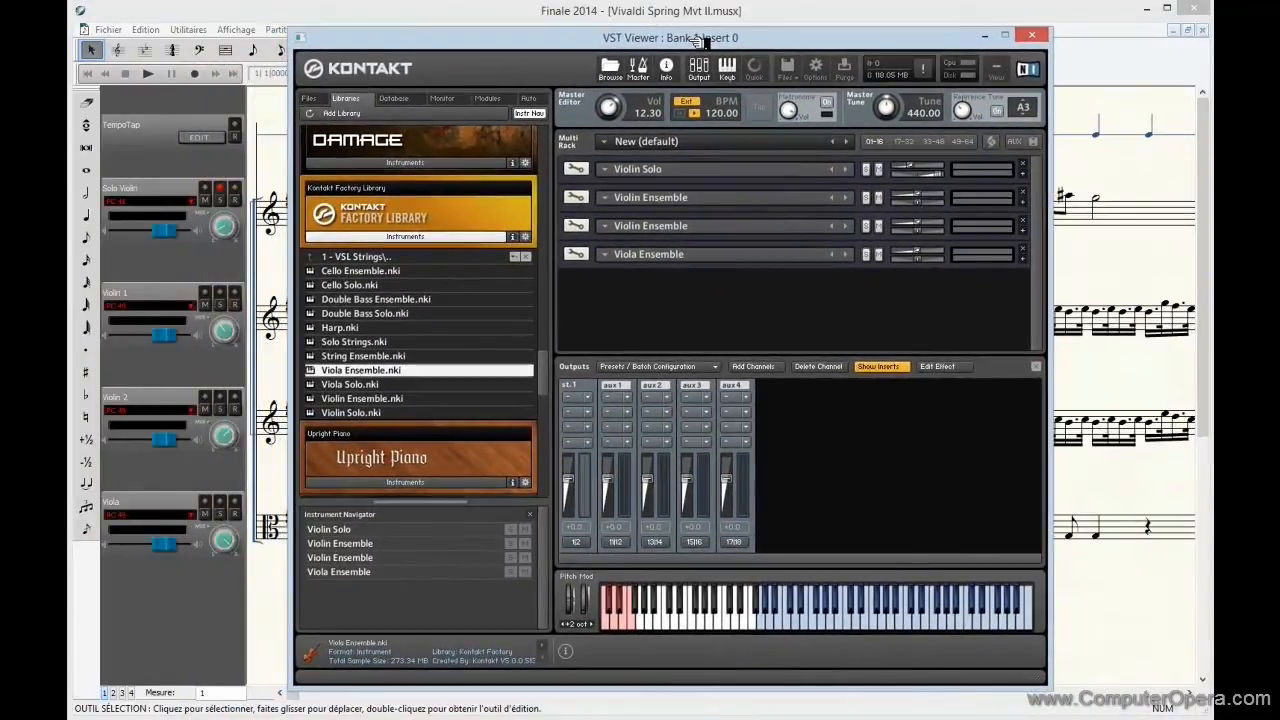
# Turn off solo on the Solo Violin staff, start score playback and move the Kontakt window off the start of the notation
pyautogui.click(220, 199)
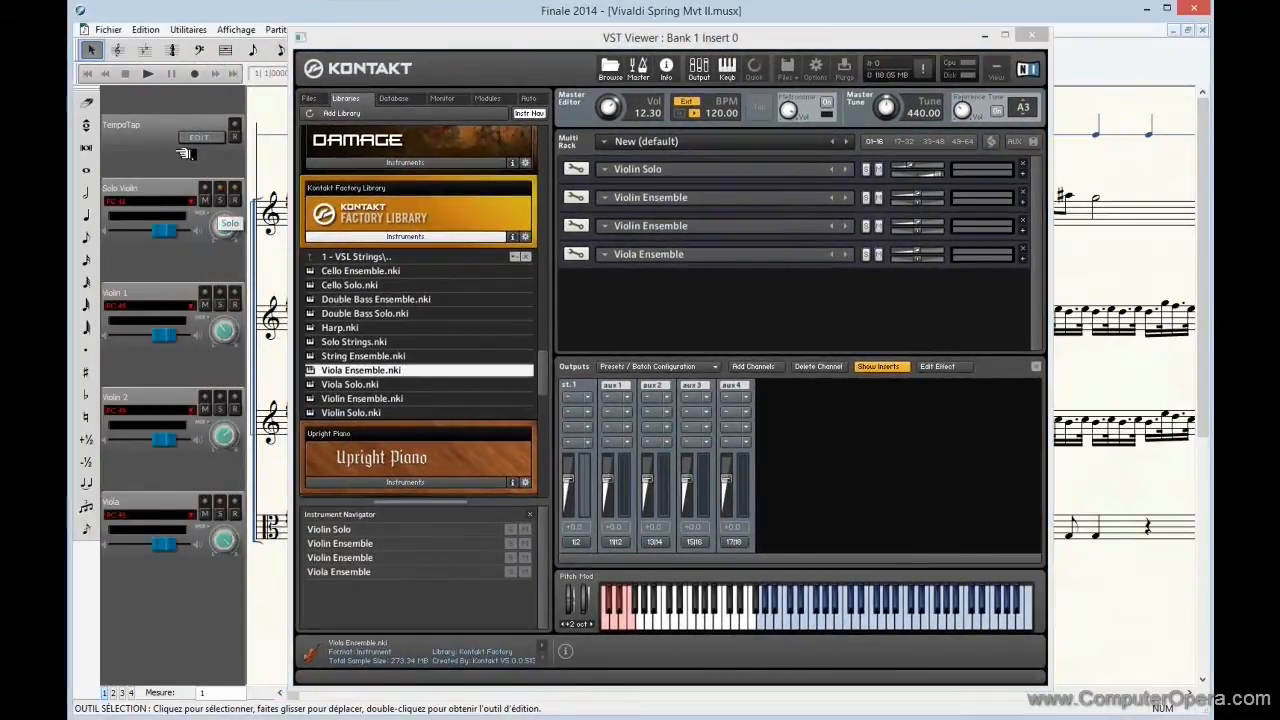
pyautogui.click(160, 74)
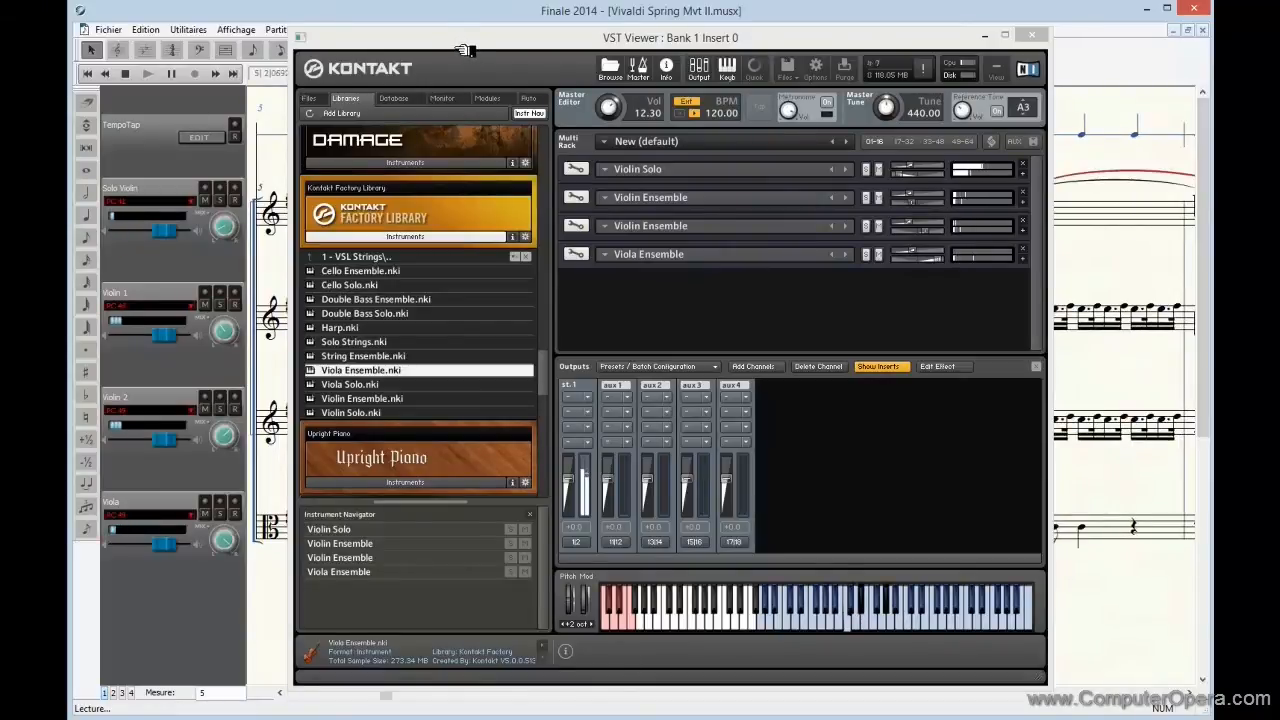
pyautogui.moveTo(478, 37); pyautogui.dragTo(600, 45)
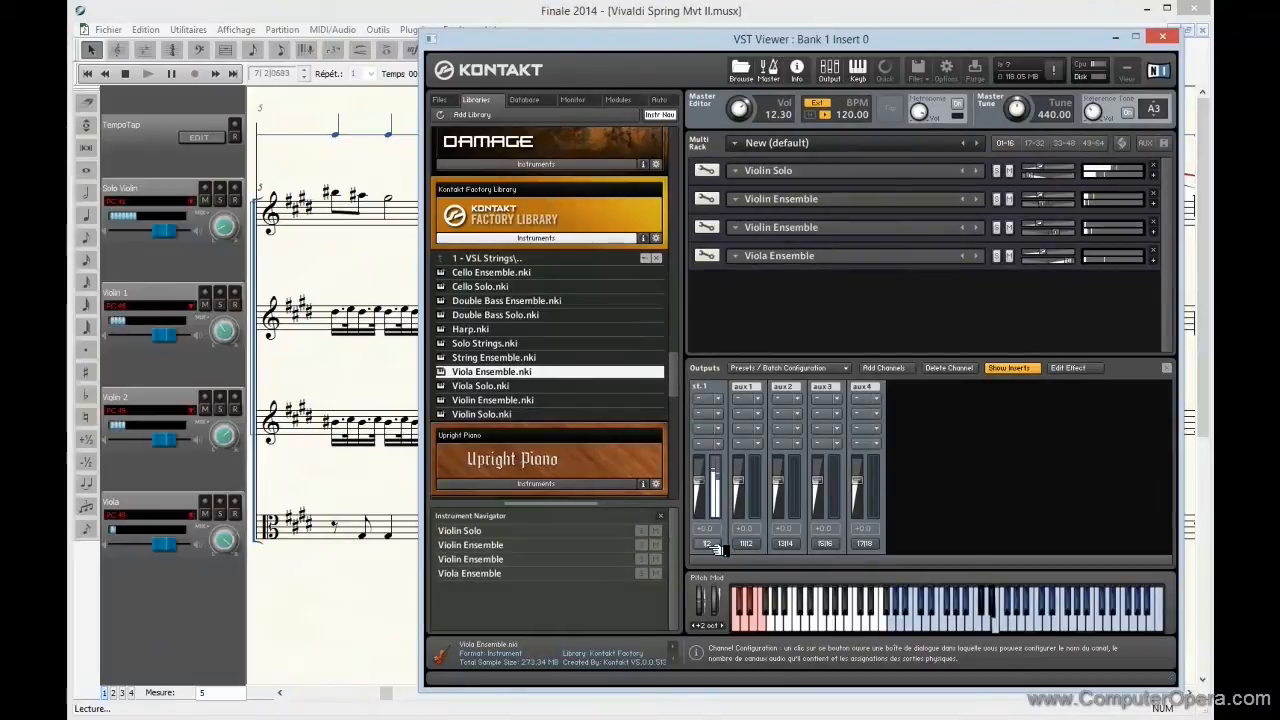
# Look through the insert choices for the st.1 output channel, including the EQ types, and stop playback
pyautogui.click(724, 399)
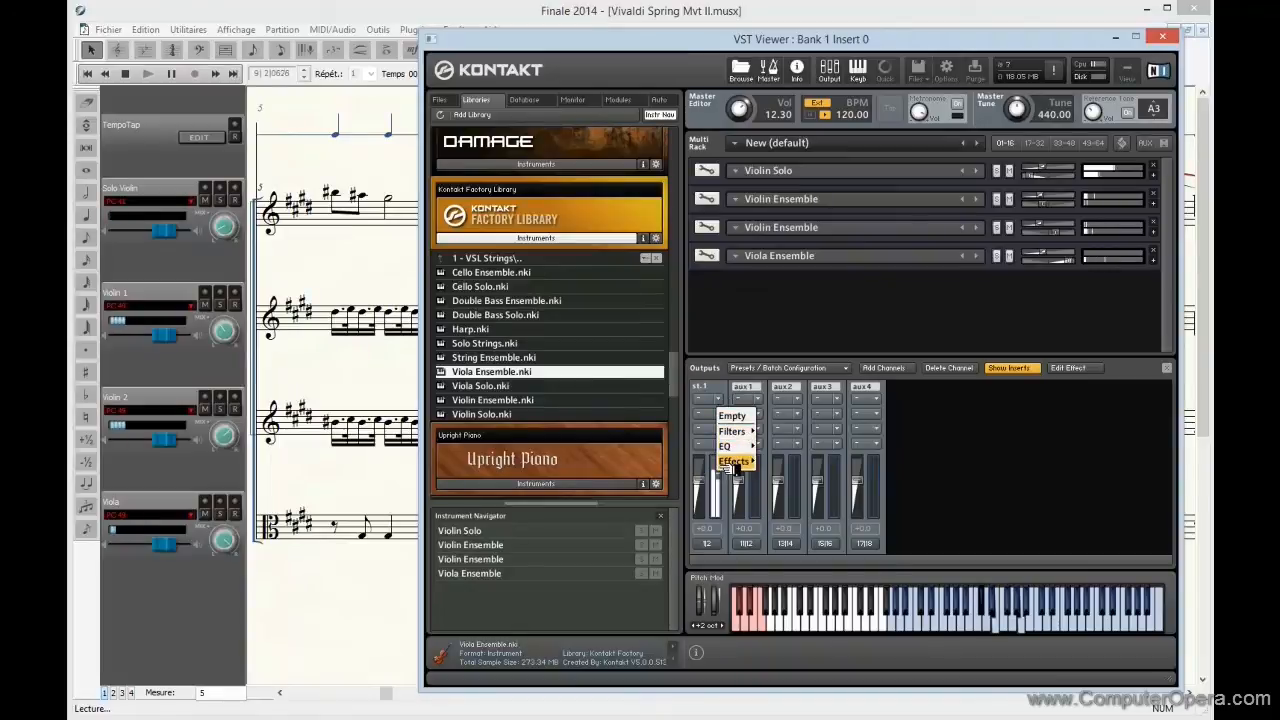
pyautogui.moveTo(725, 446)
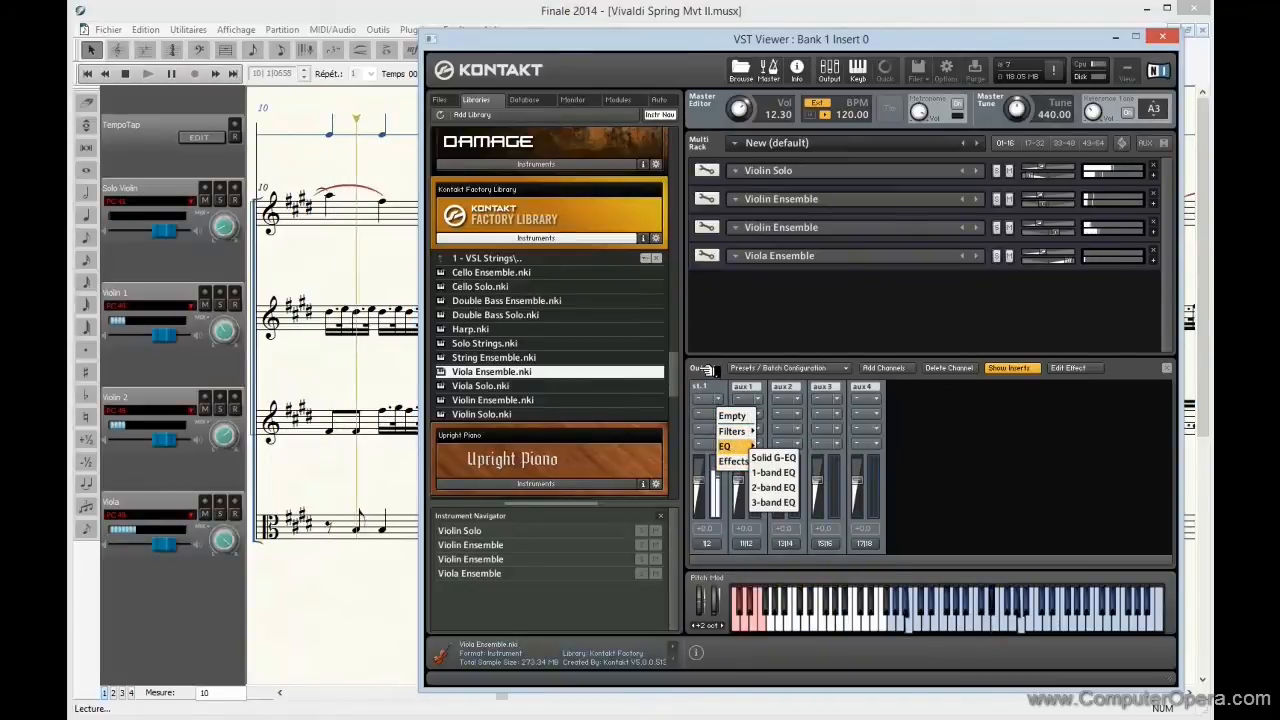
pyautogui.click(1122, 367)
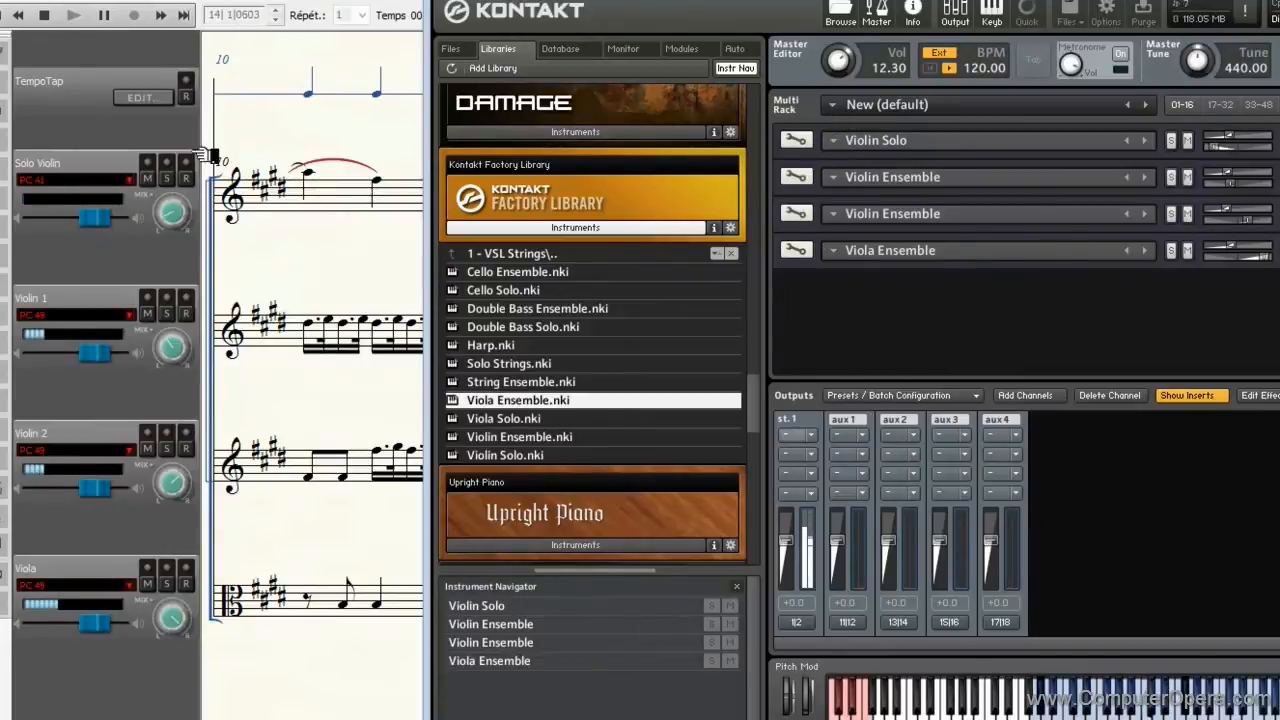
pyautogui.click(45, 16)
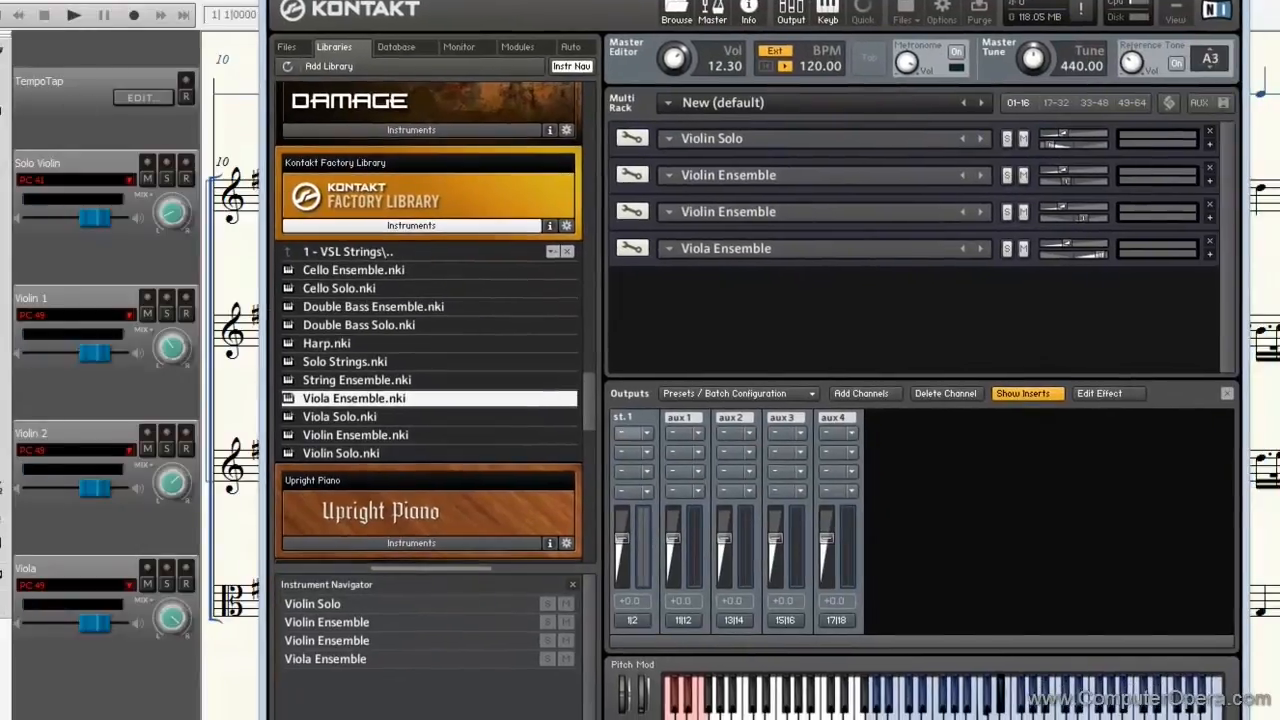
# Clear the output section and create one individual output channel for each loaded instrument with the batch function
pyautogui.moveTo(642, 1); pyautogui.dragTo(640, 0)
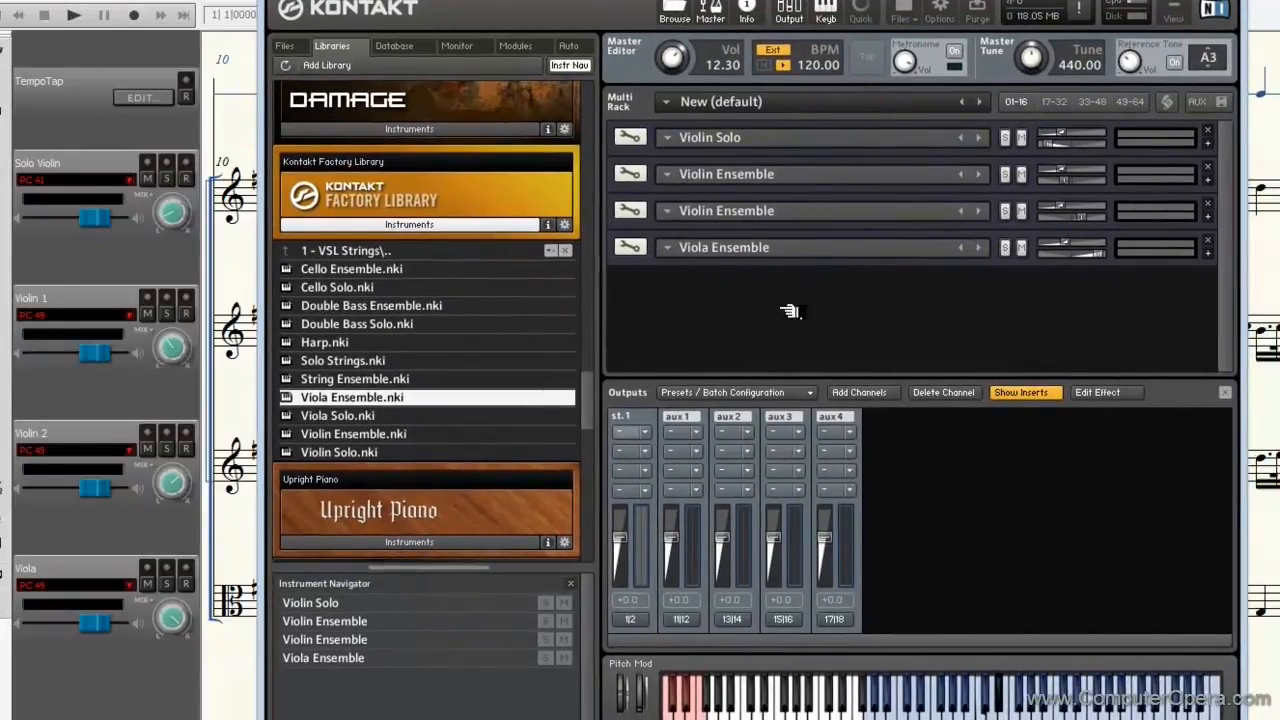
pyautogui.click(818, 393)
pyautogui.moveTo(740, 453)
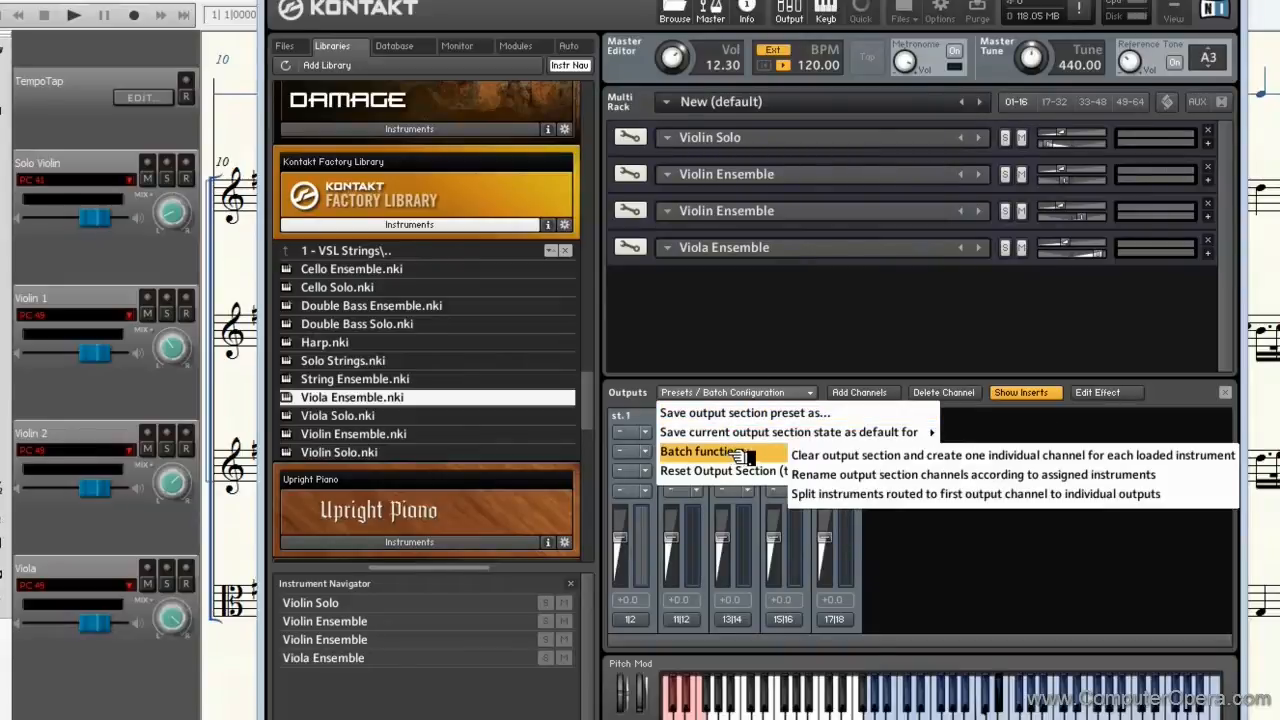
pyautogui.click(1044, 457)
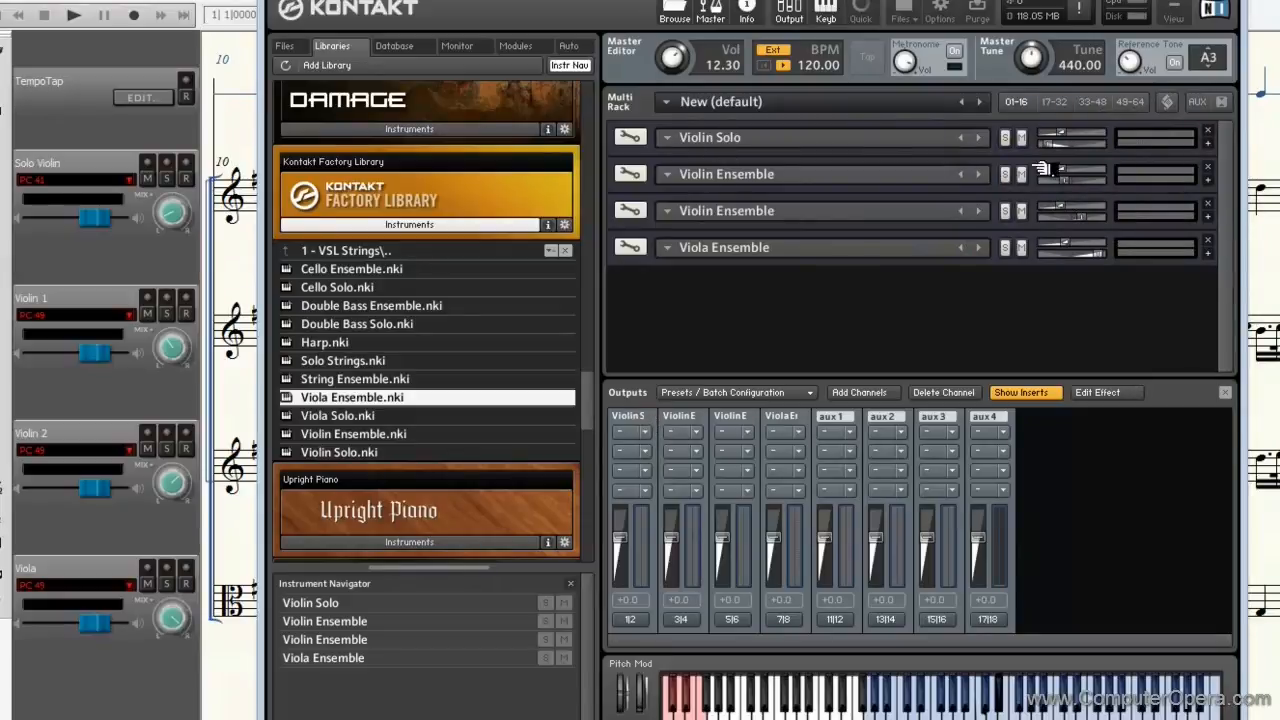
# Review the output assignment and MIDI channel of Violin Solo, both Violin Ensembles and Viola Ensemble in the rack
pyautogui.click(1209, 147)
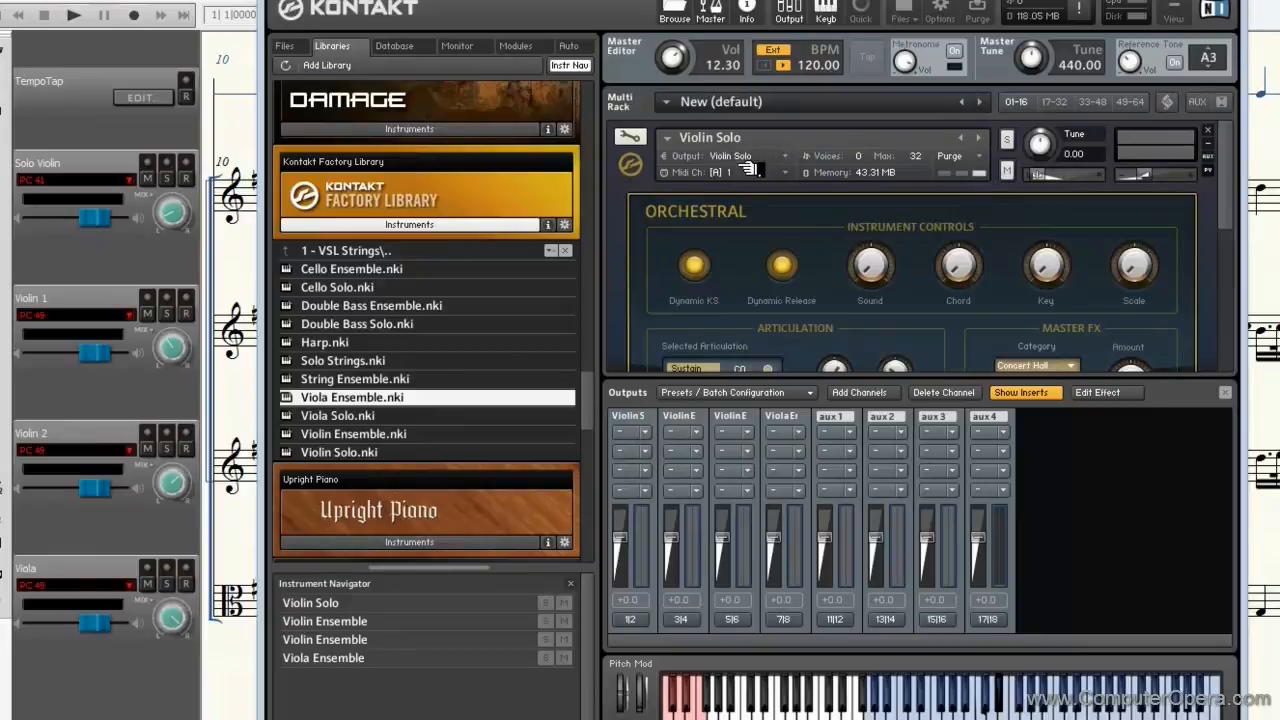
pyautogui.click(1212, 147)
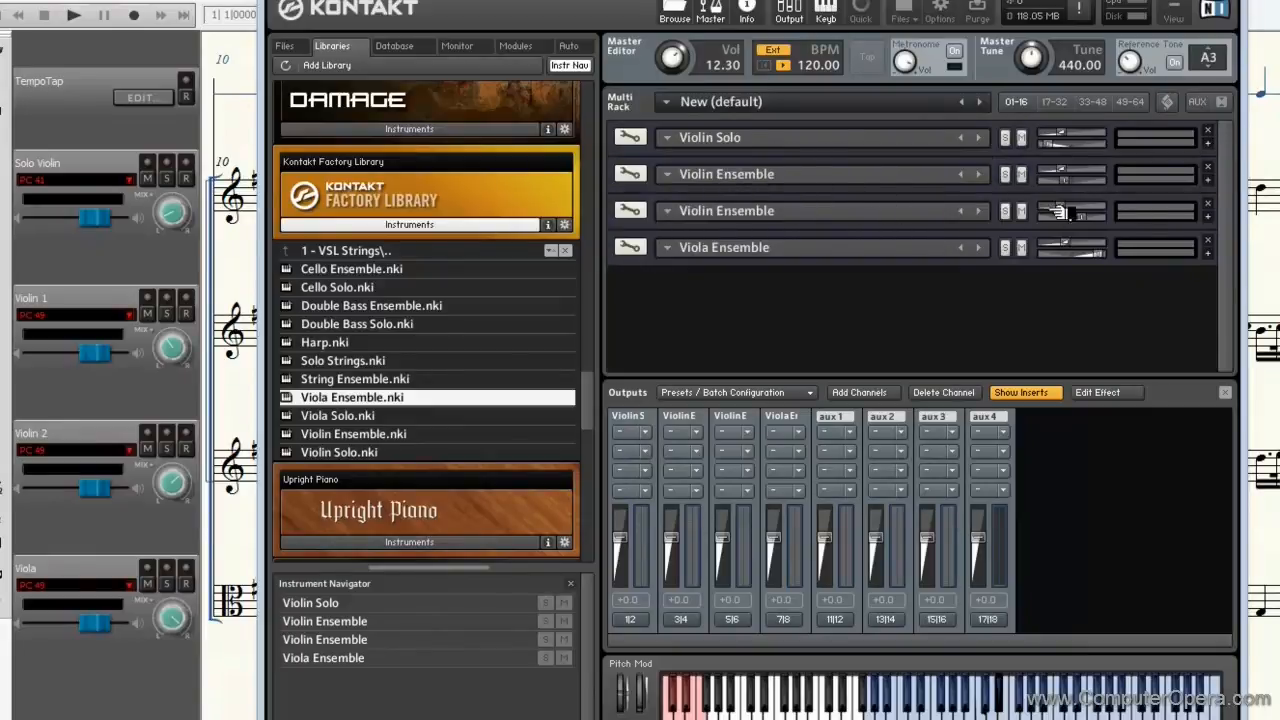
pyautogui.click(1212, 178)
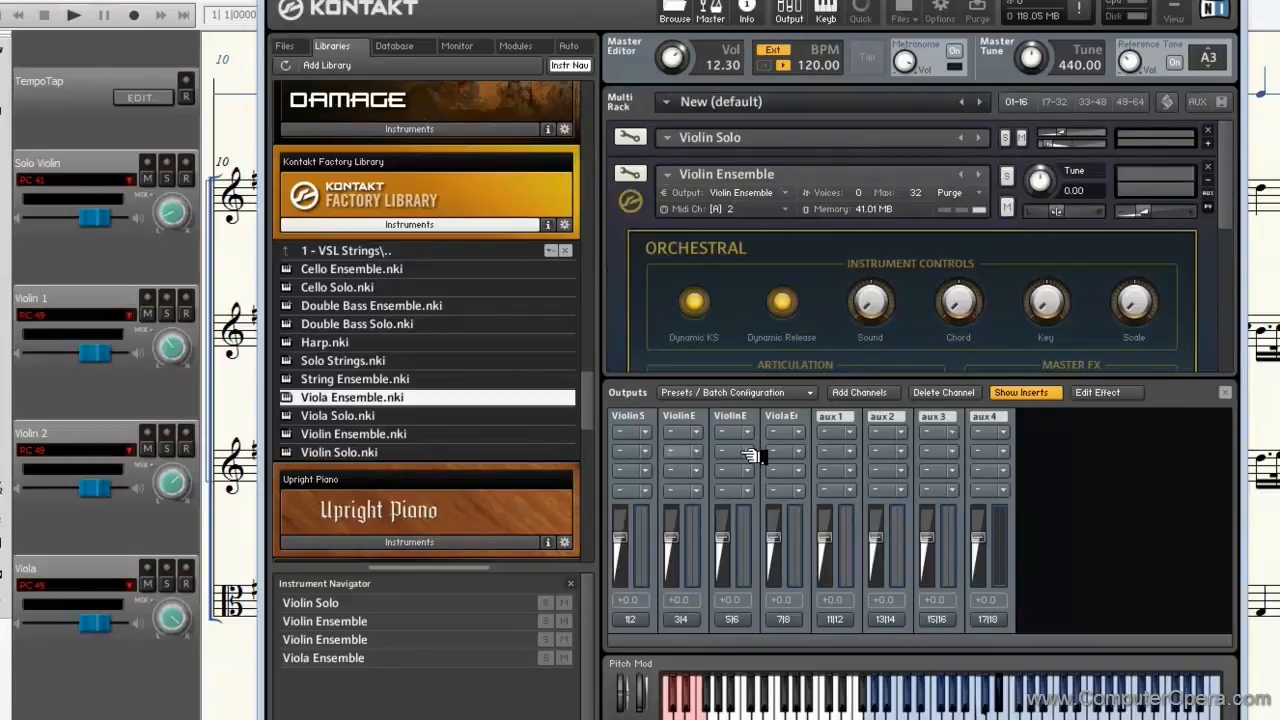
pyautogui.click(1214, 182)
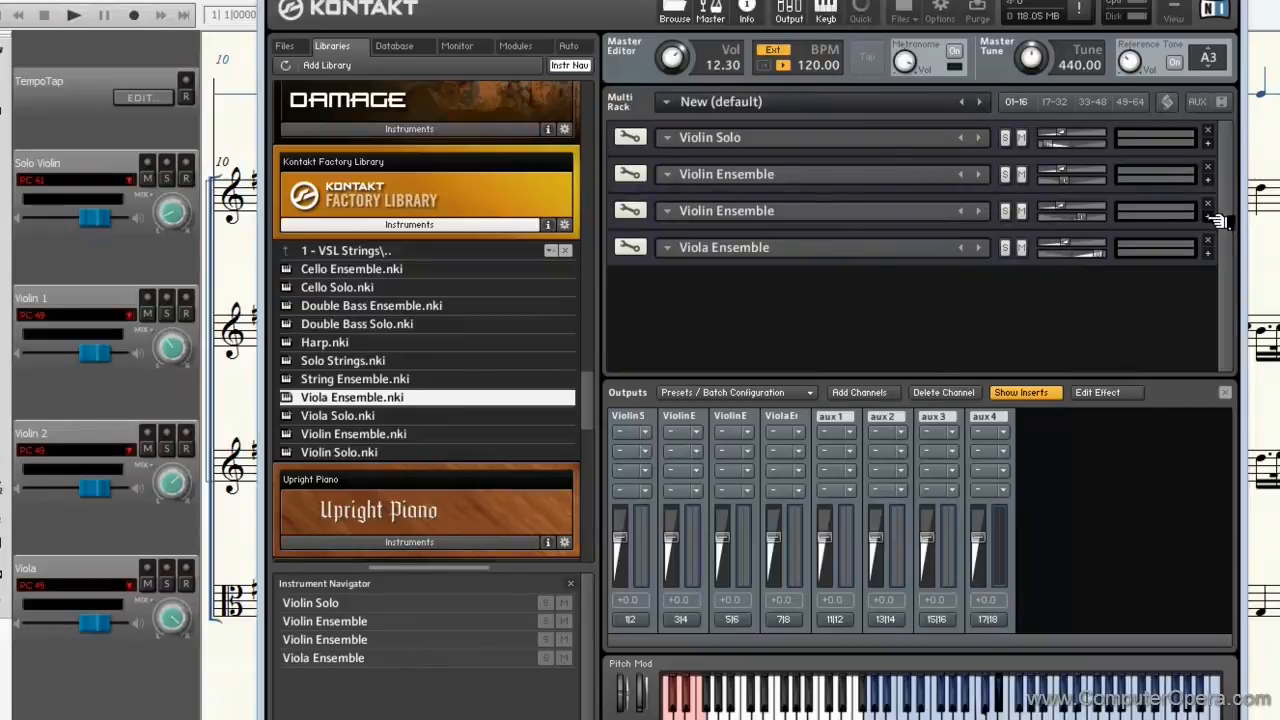
pyautogui.click(1212, 215)
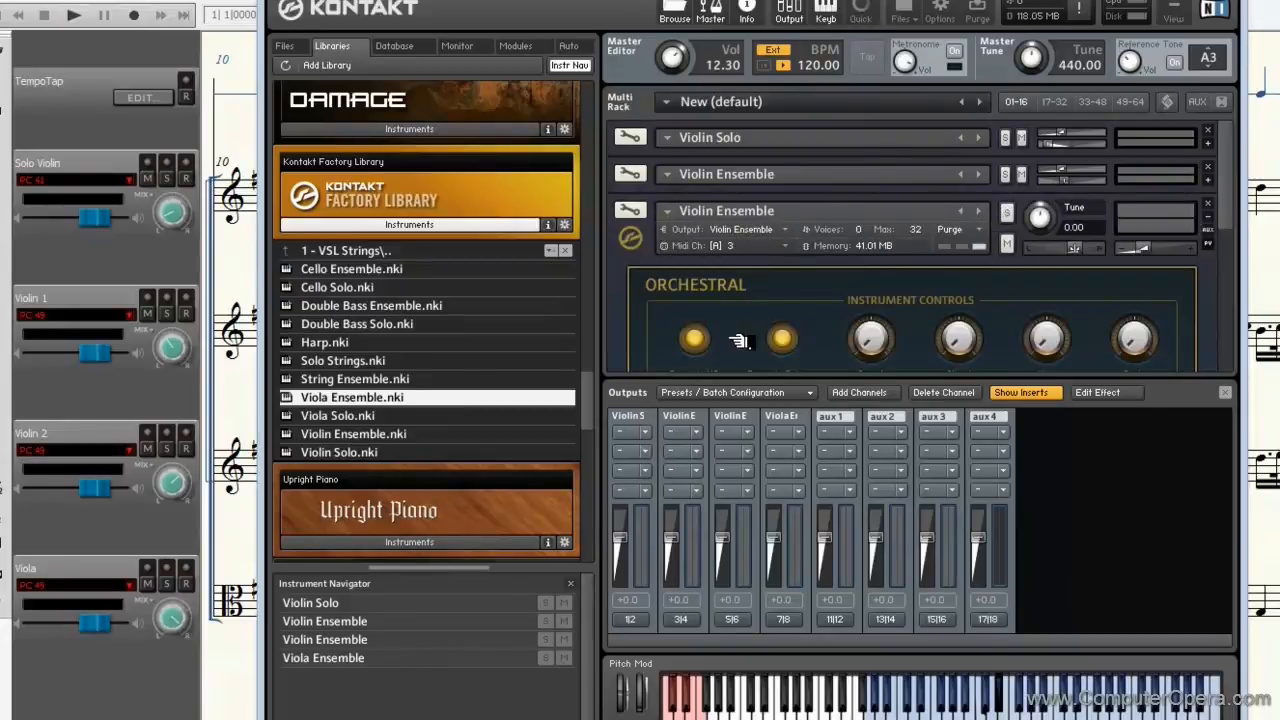
pyautogui.click(1216, 181)
pyautogui.click(1215, 194)
pyautogui.click(1216, 219)
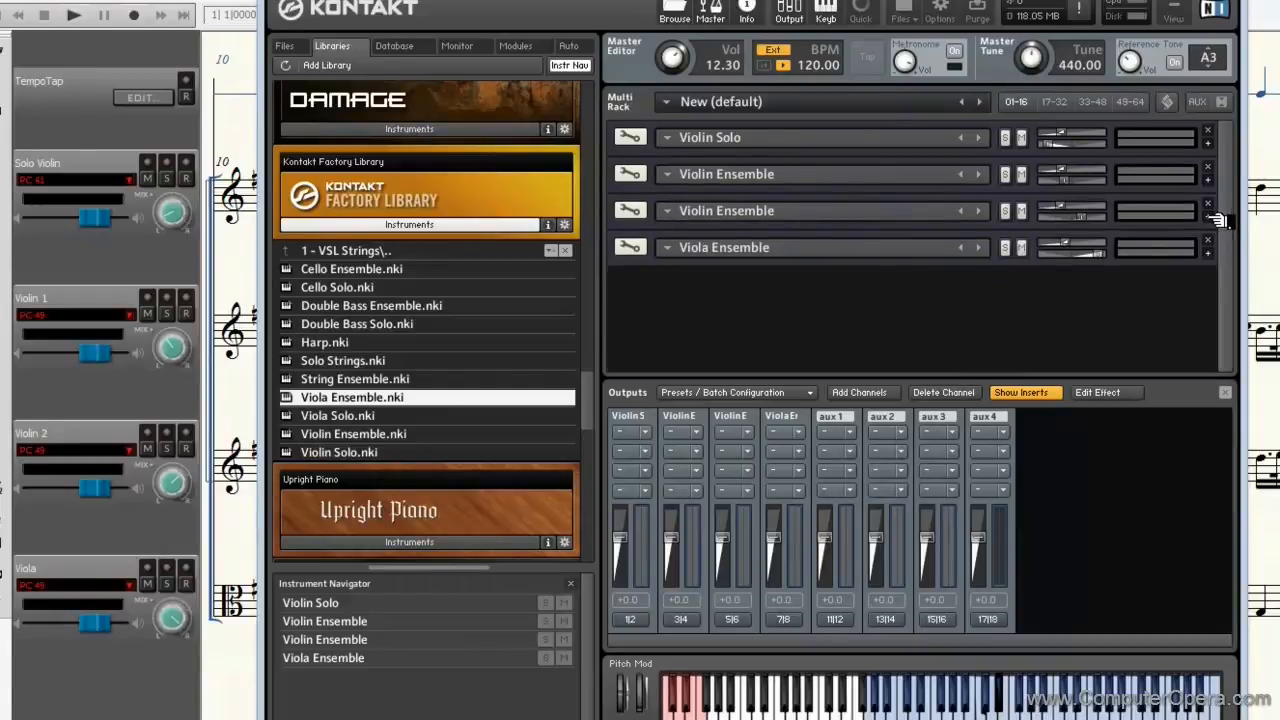
pyautogui.click(1210, 254)
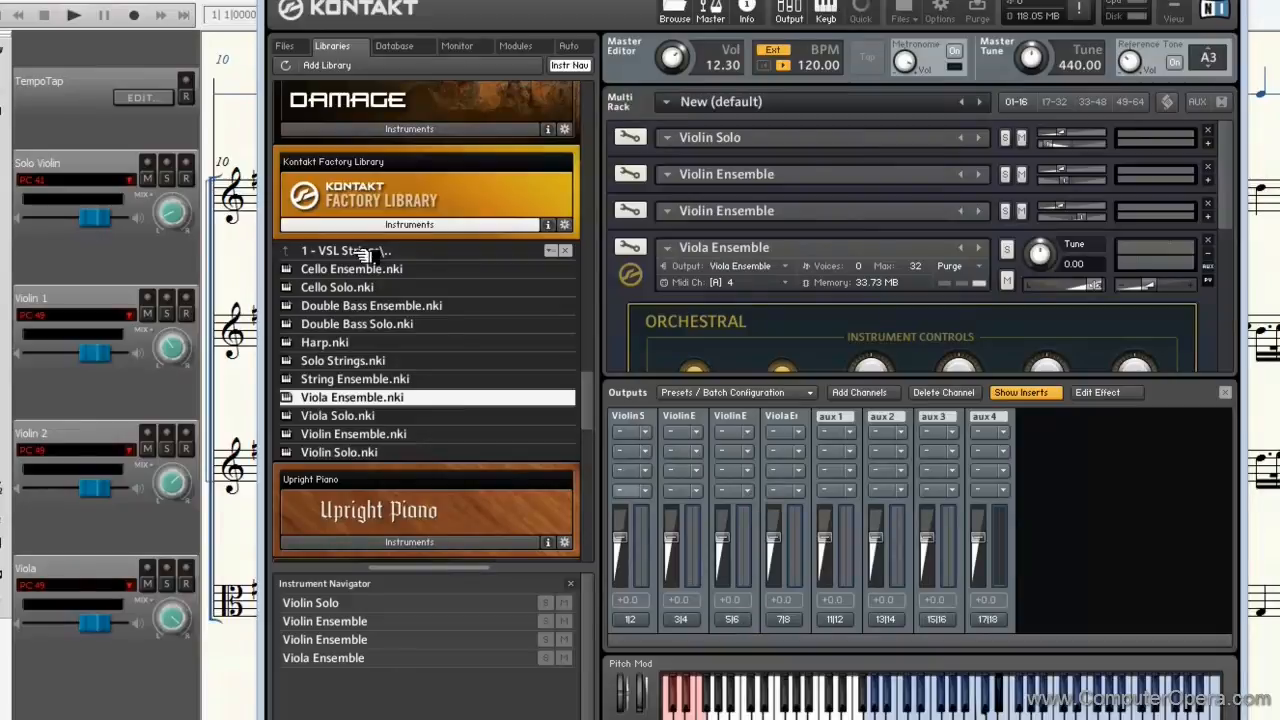
# During playback, raise the two Violin Ensemble outputs to +5.1 and +7.4 and the Viola Ensemble output to +6.7, and stop playback
pyautogui.click(84, 16)
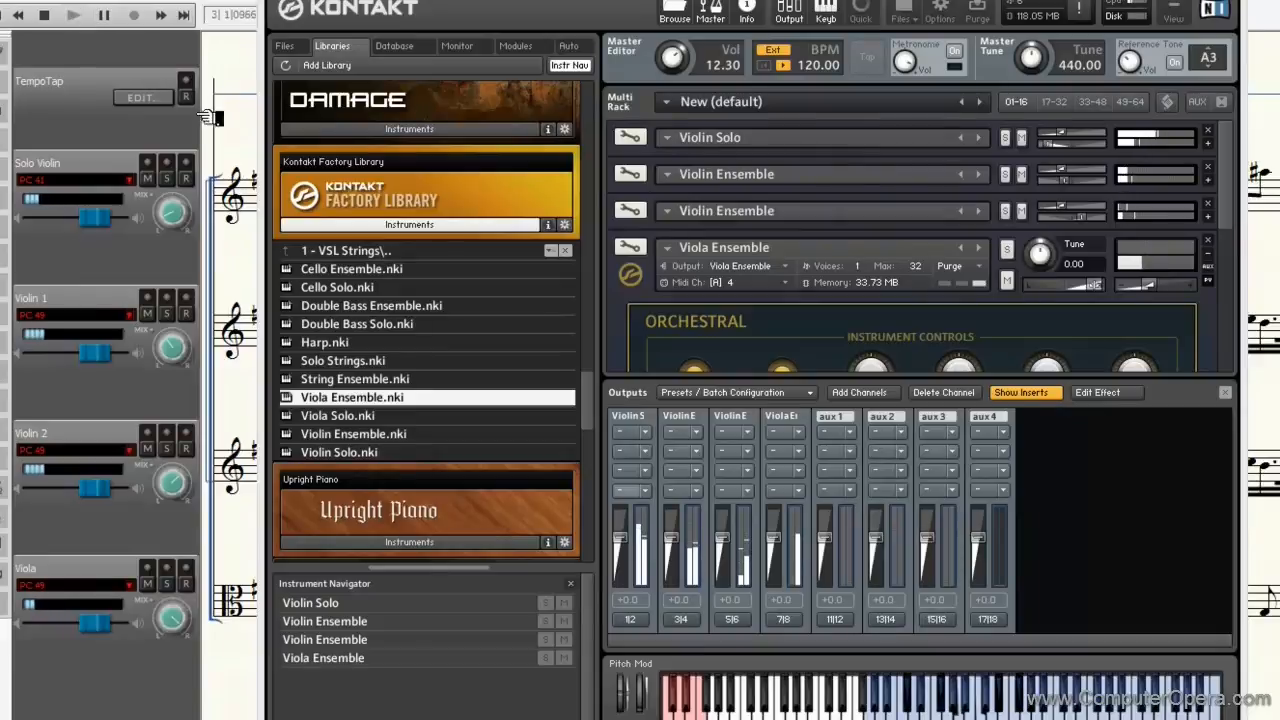
pyautogui.moveTo(733, 540); pyautogui.dragTo(785, 524)
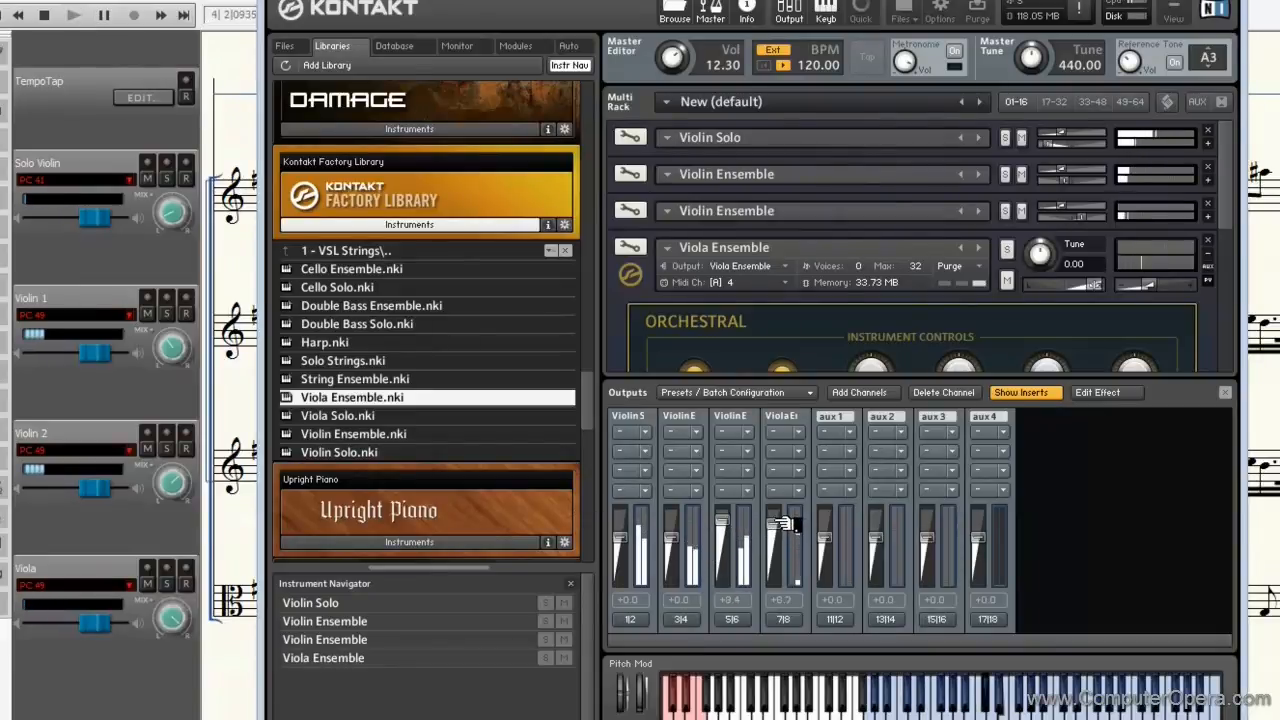
pyautogui.moveTo(681, 539); pyautogui.dragTo(733, 528)
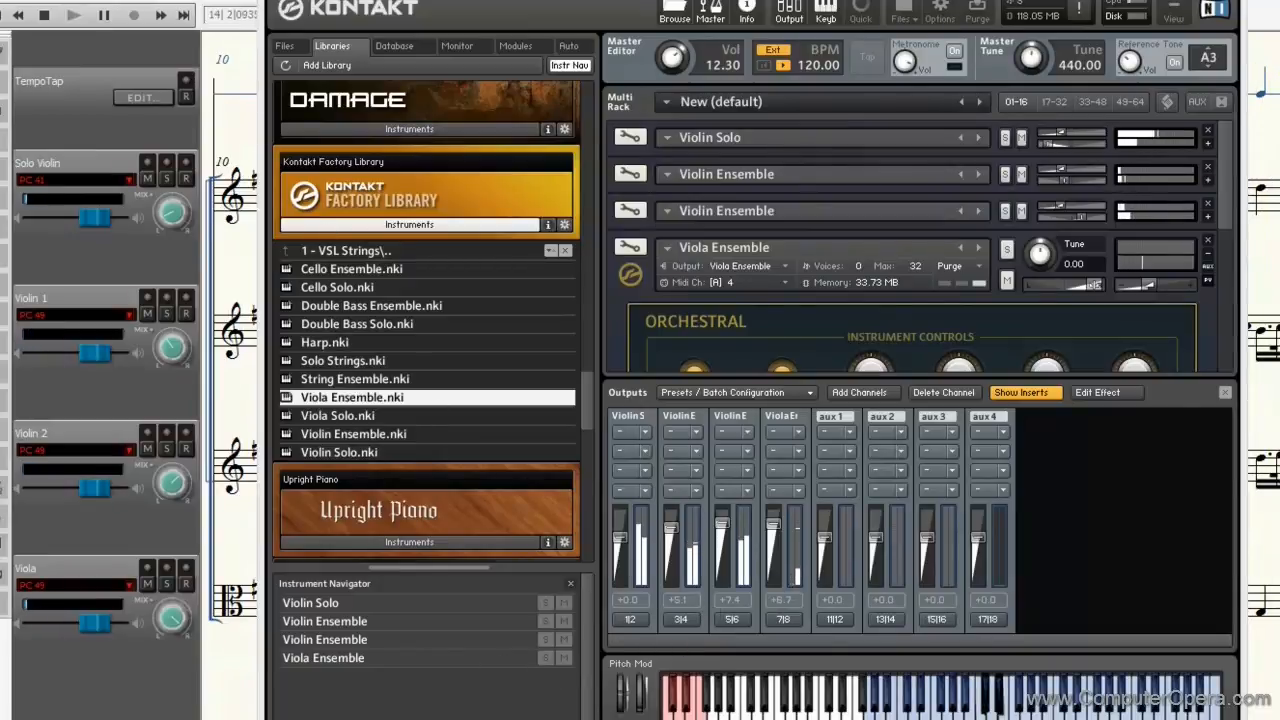
pyautogui.click(46, 15)
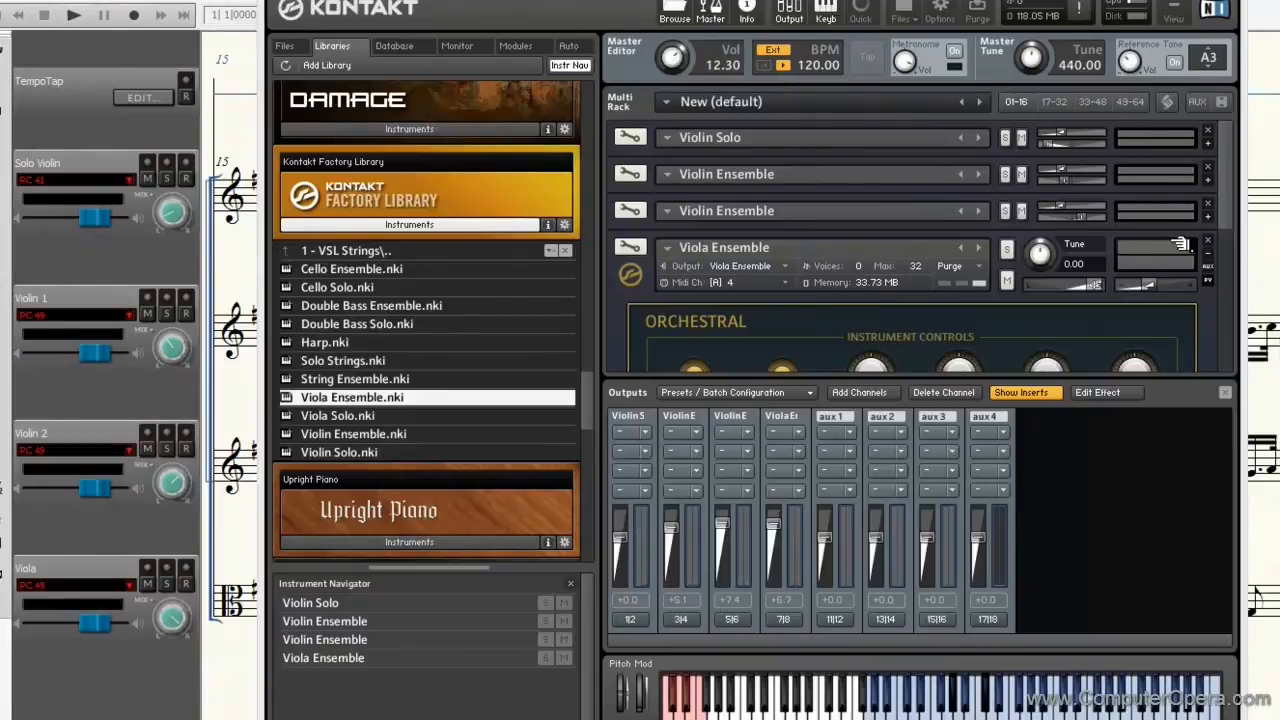
# Examine Viola Ensemble's articulation keyswitches and browse Orchestral > Legacy VSL Instruments > 01 Violin ensemble > 01 Standard Instruments for separate articulation patches
pyautogui.moveTo(1235, 202); pyautogui.dragTo(1226, 305)
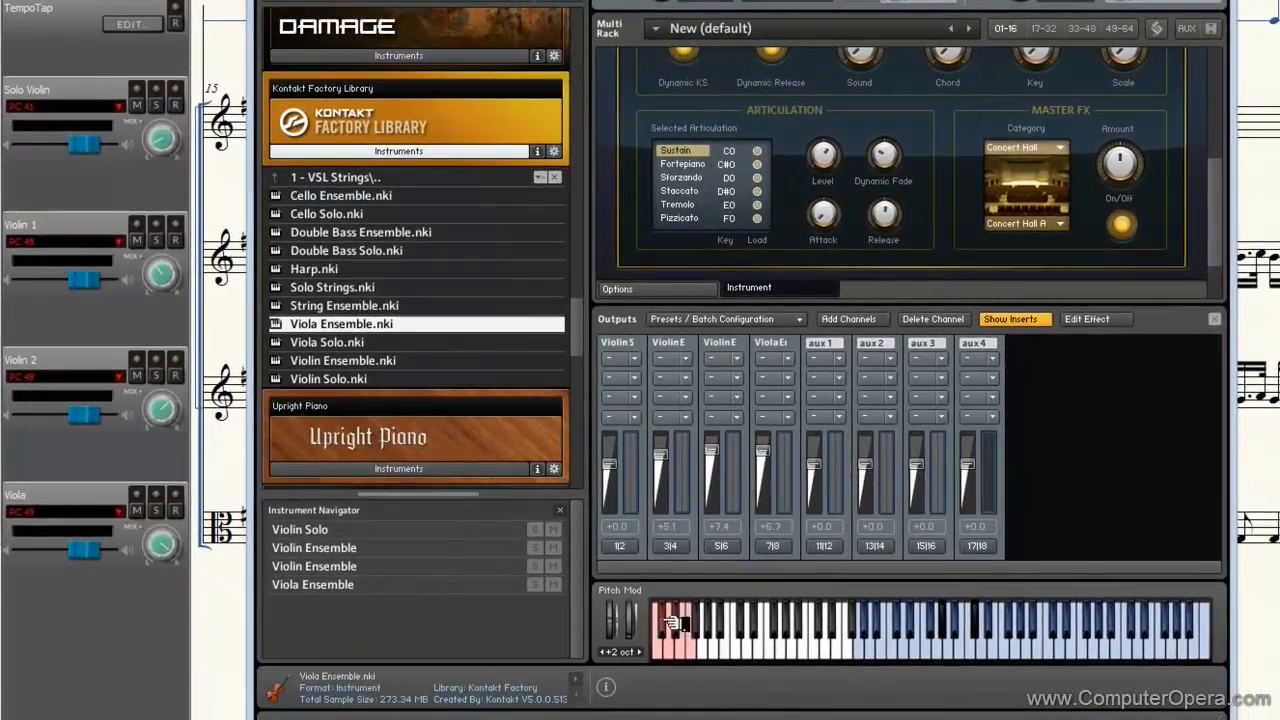
pyautogui.click(283, 181)
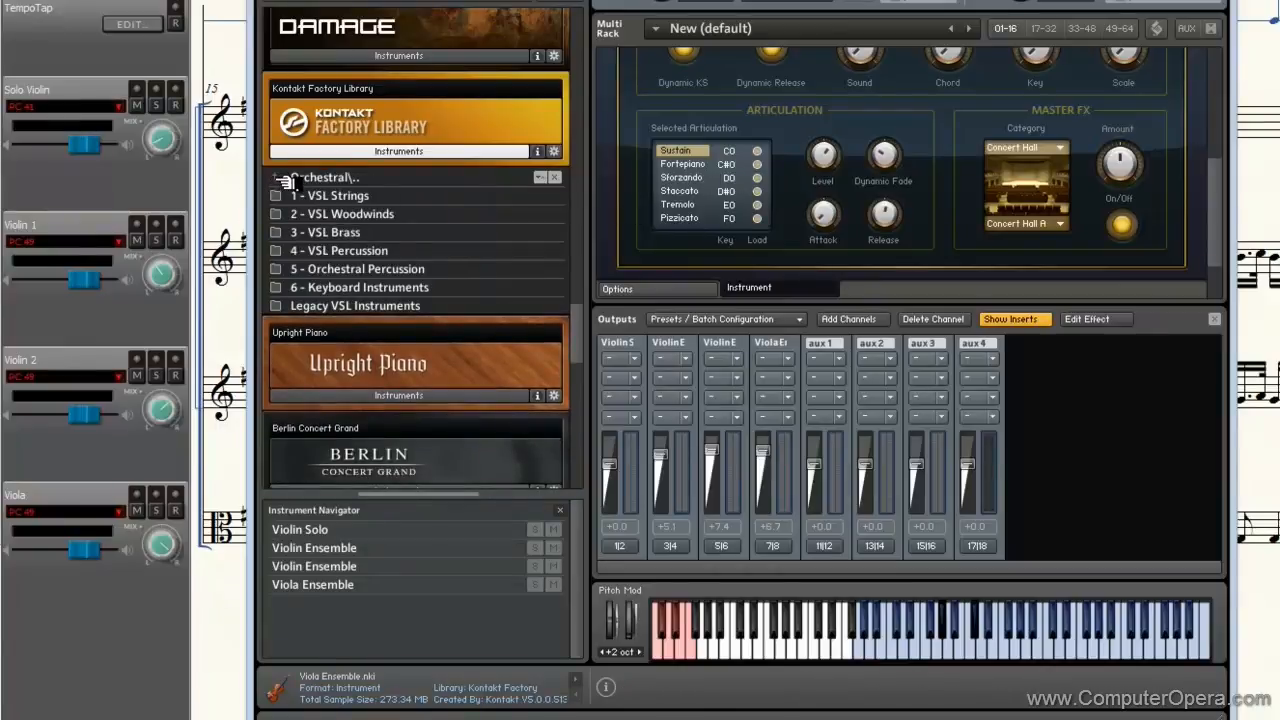
pyautogui.click(283, 181)
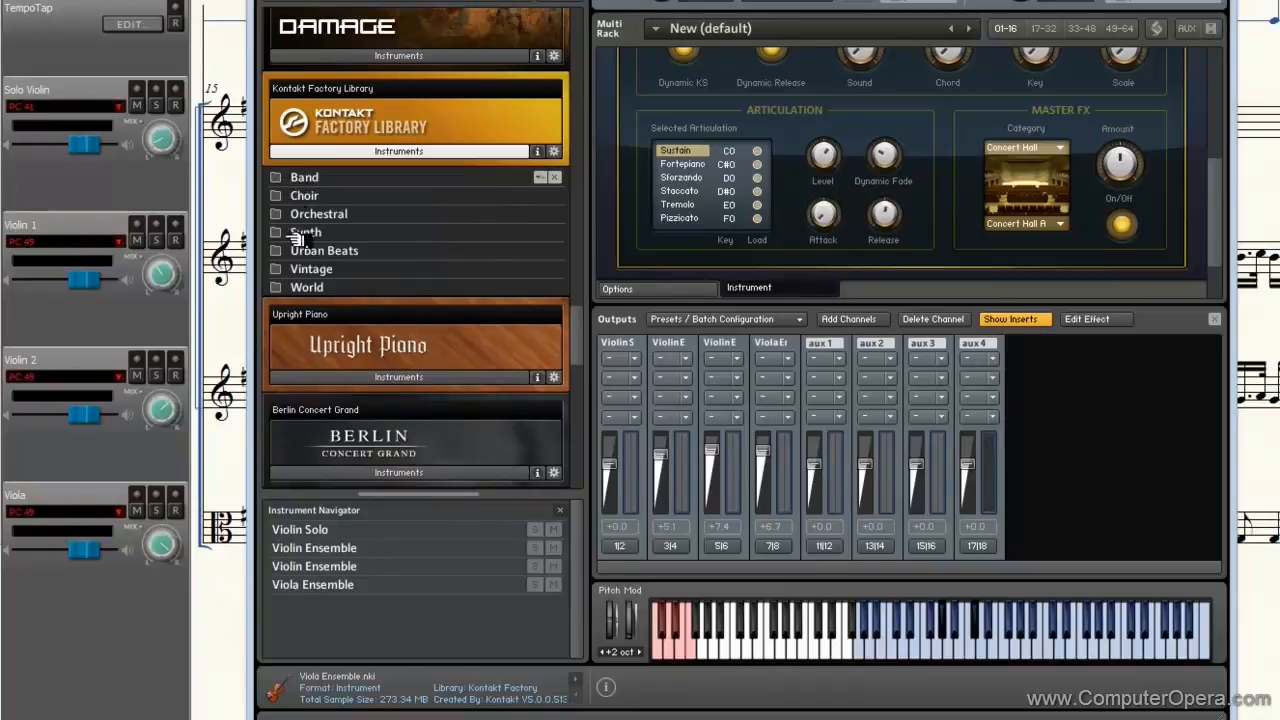
pyautogui.click(288, 214)
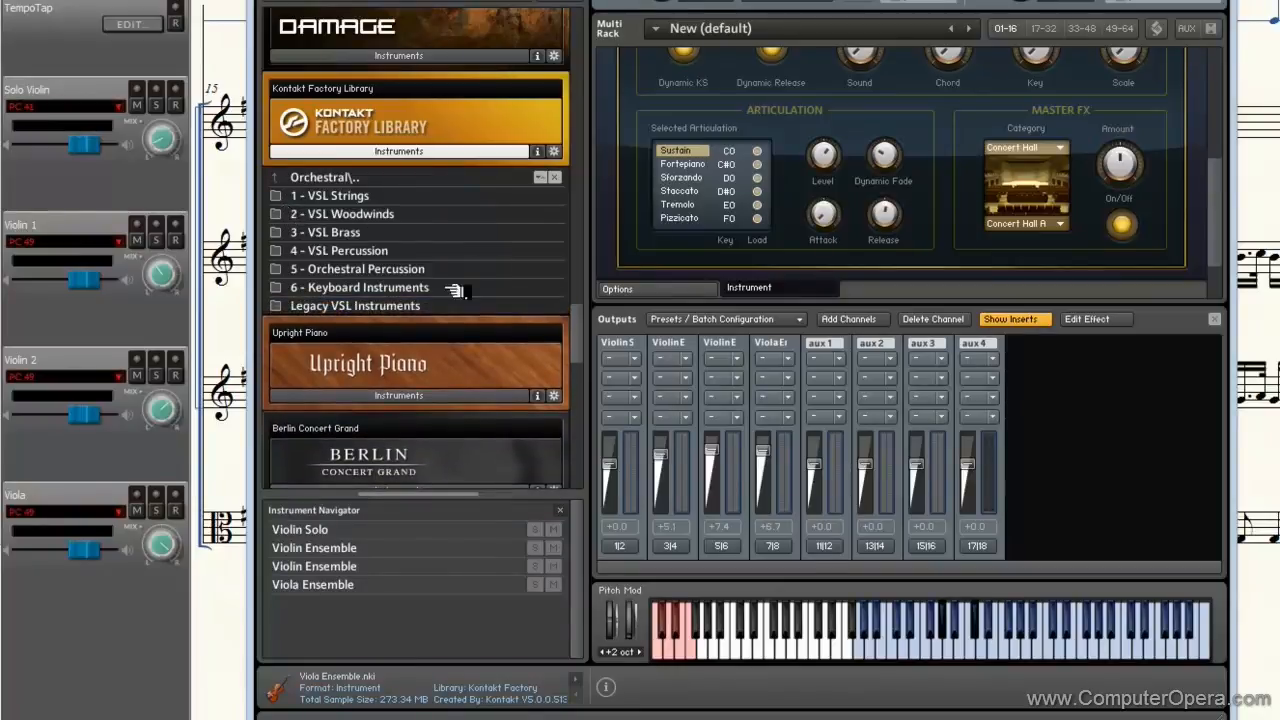
pyautogui.click(270, 308)
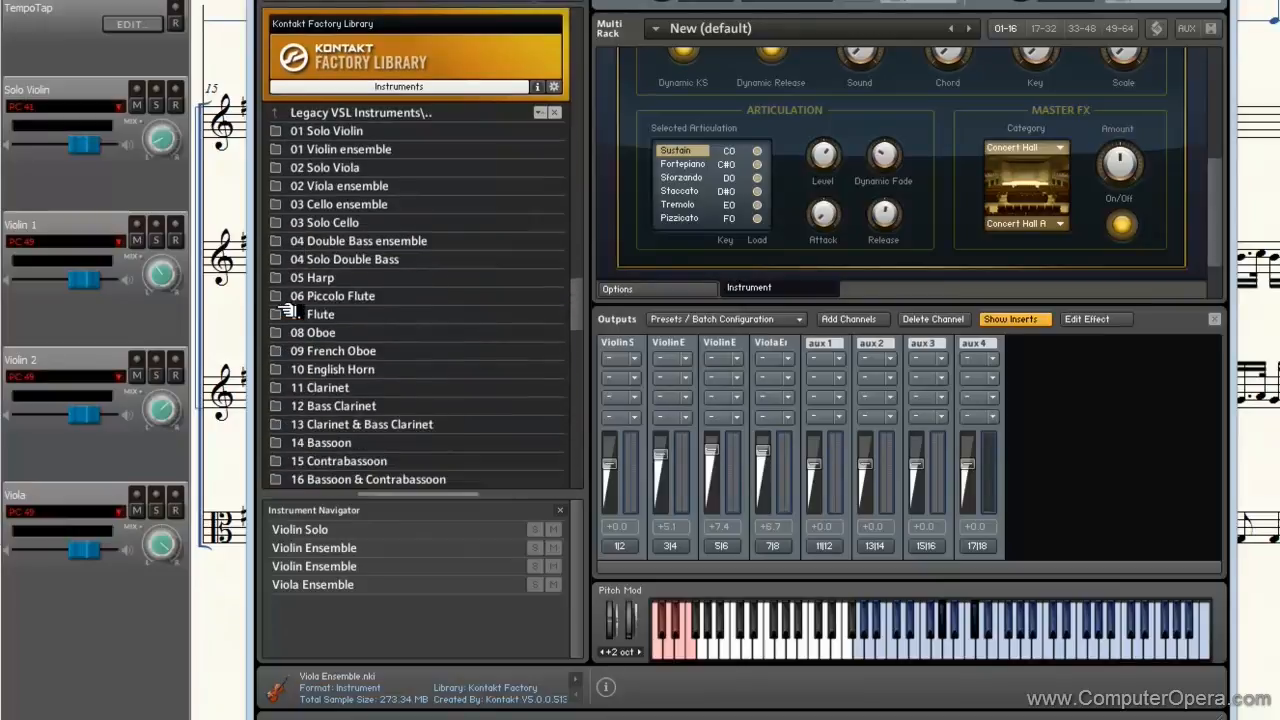
pyautogui.doubleClick(295, 150)
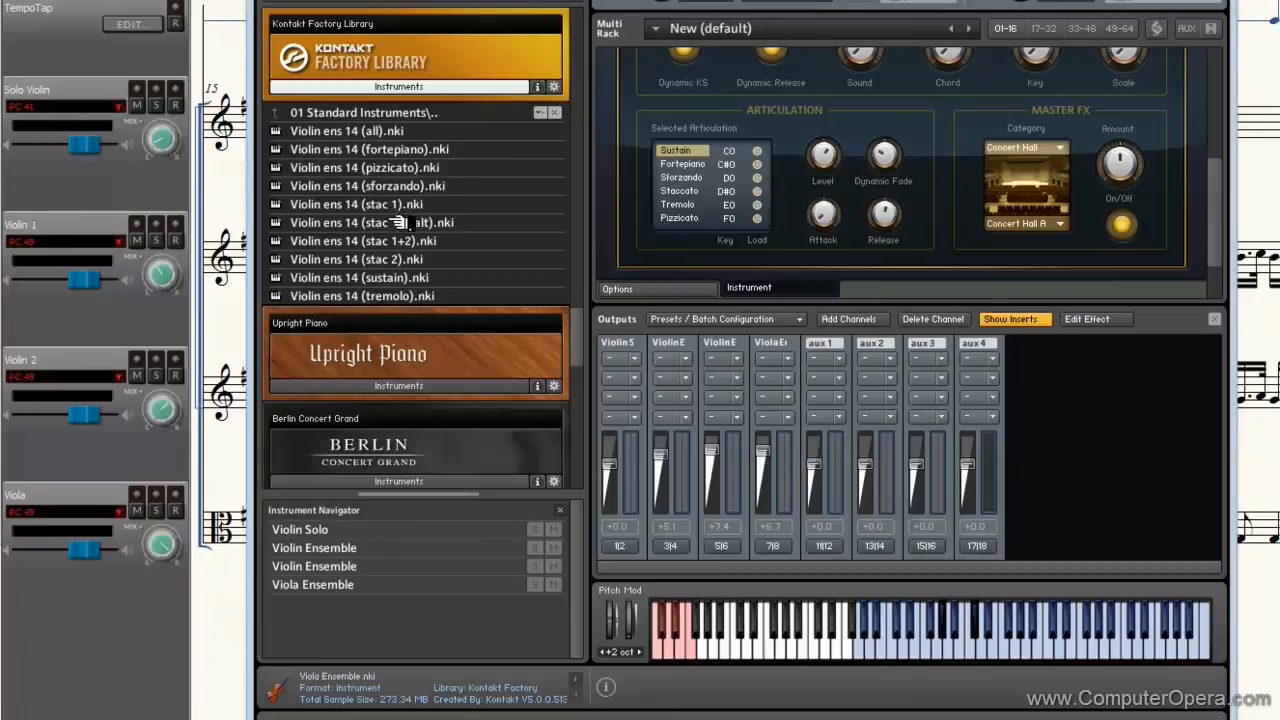
pyautogui.scroll(5, 900, 270)
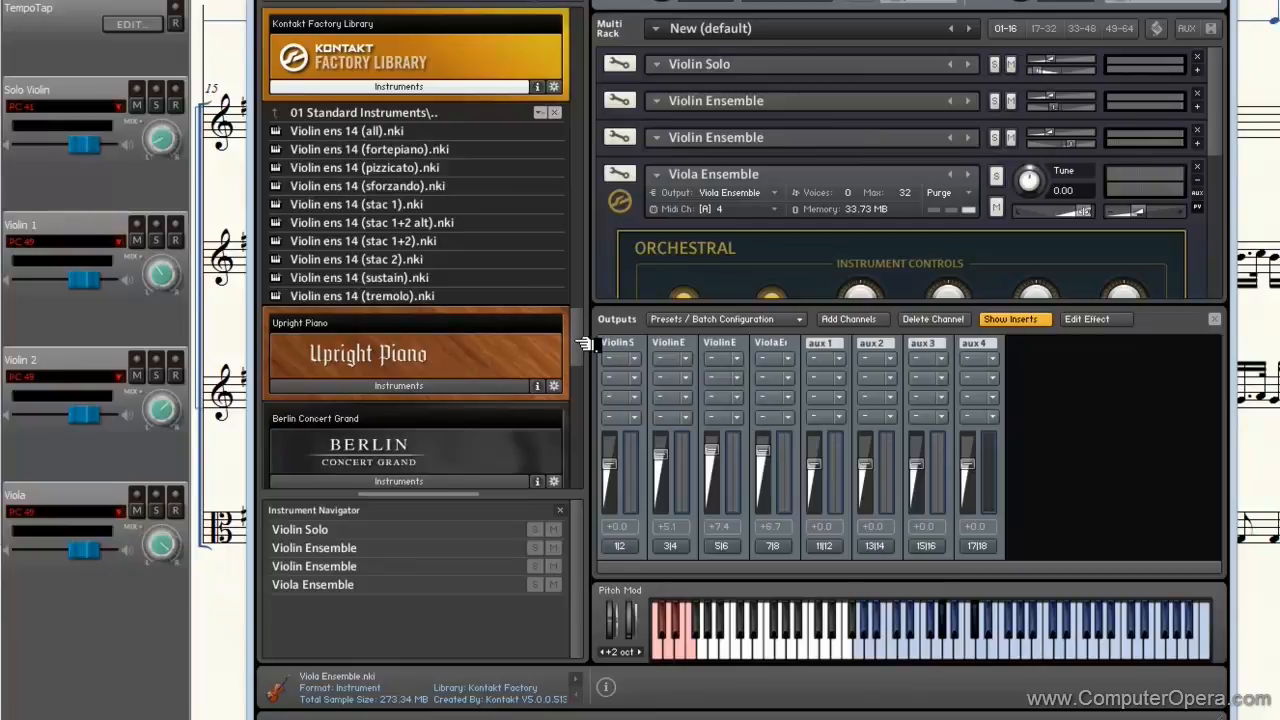
pyautogui.moveTo(585, 344); pyautogui.dragTo(583, 337)
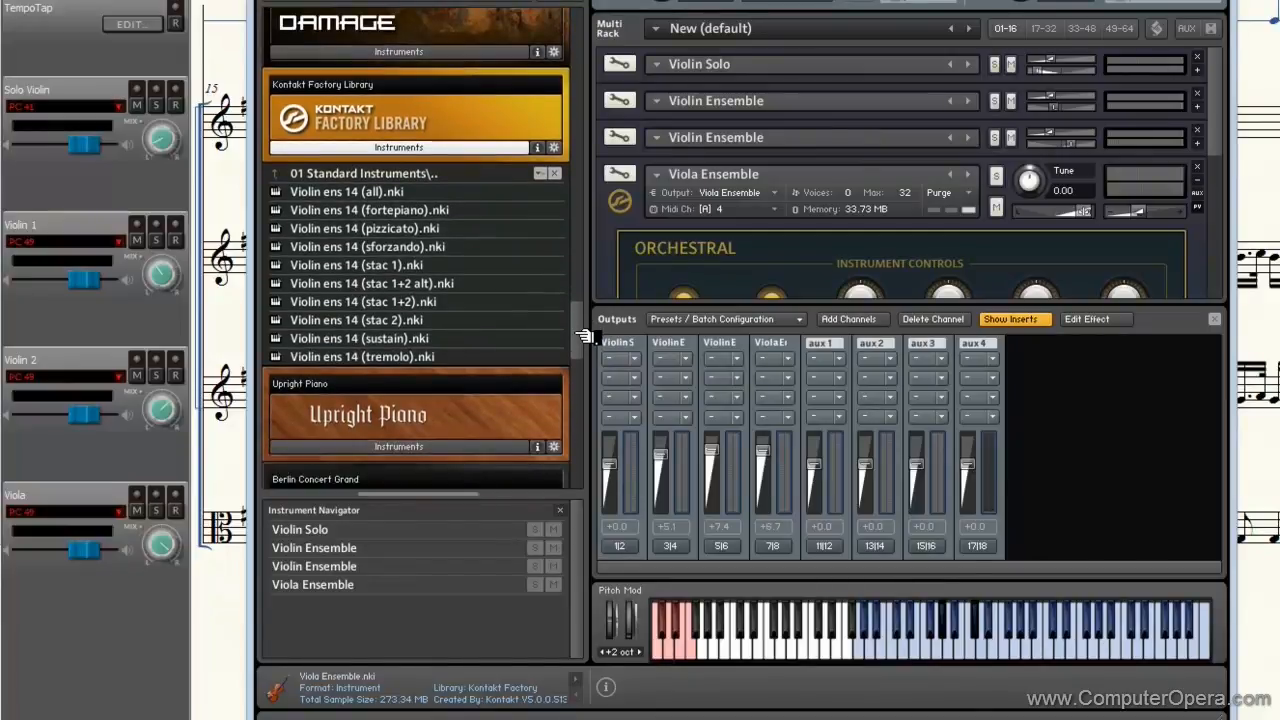